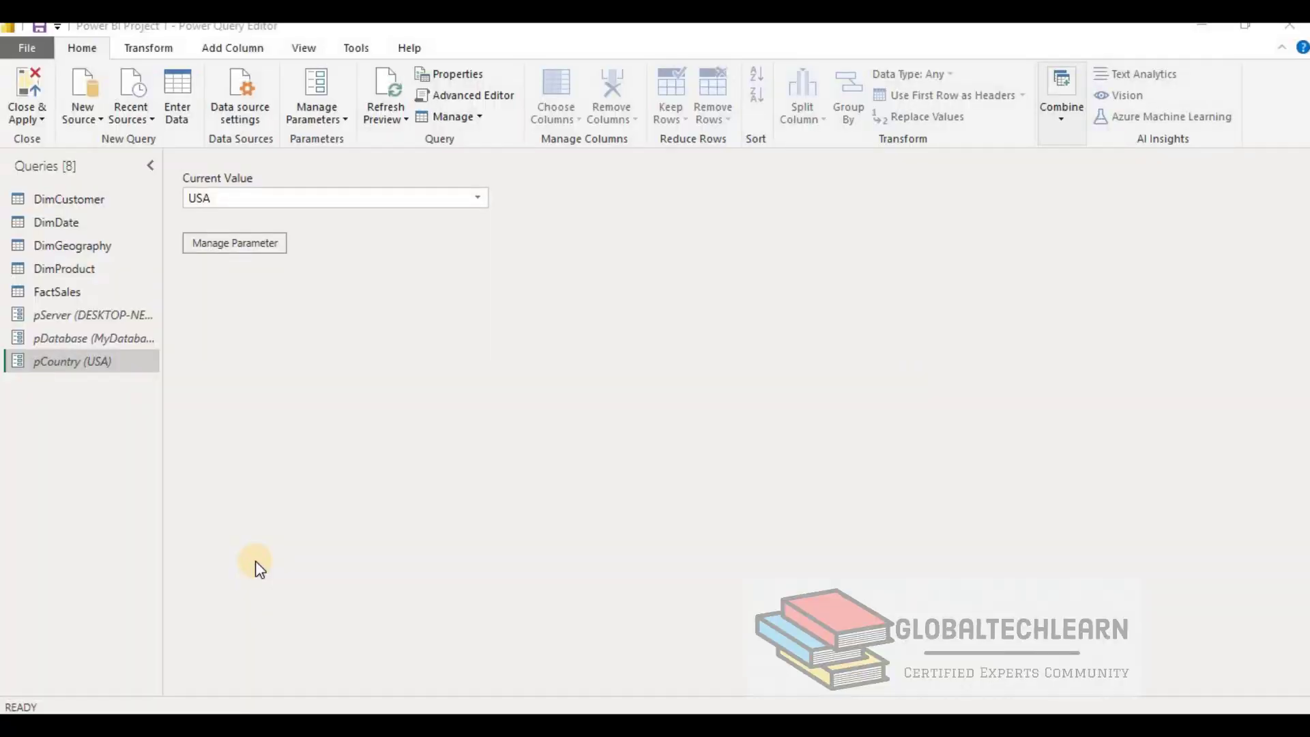
Step: Close the pCountry settings and preview DimGeography's 18 rows covering USA, Canada, India and Poland
left_click(257, 254)
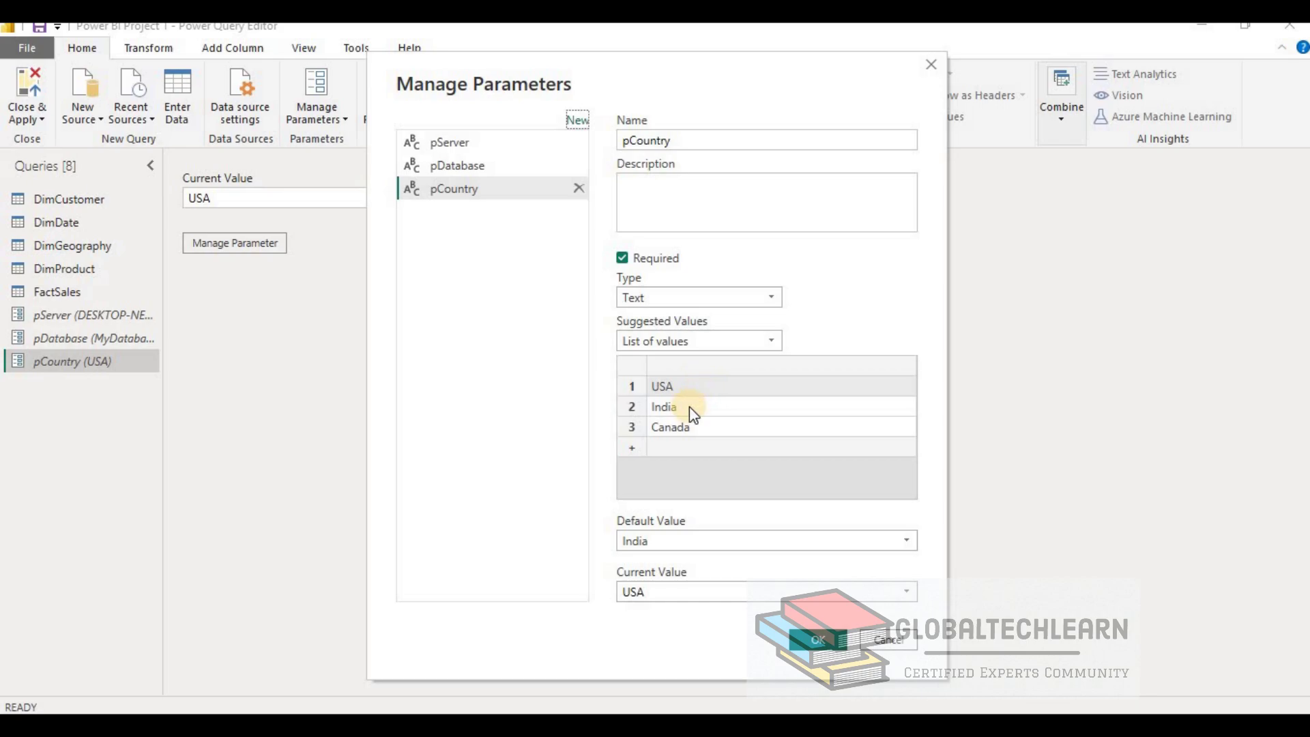
left_click(836, 640)
left_click(79, 245)
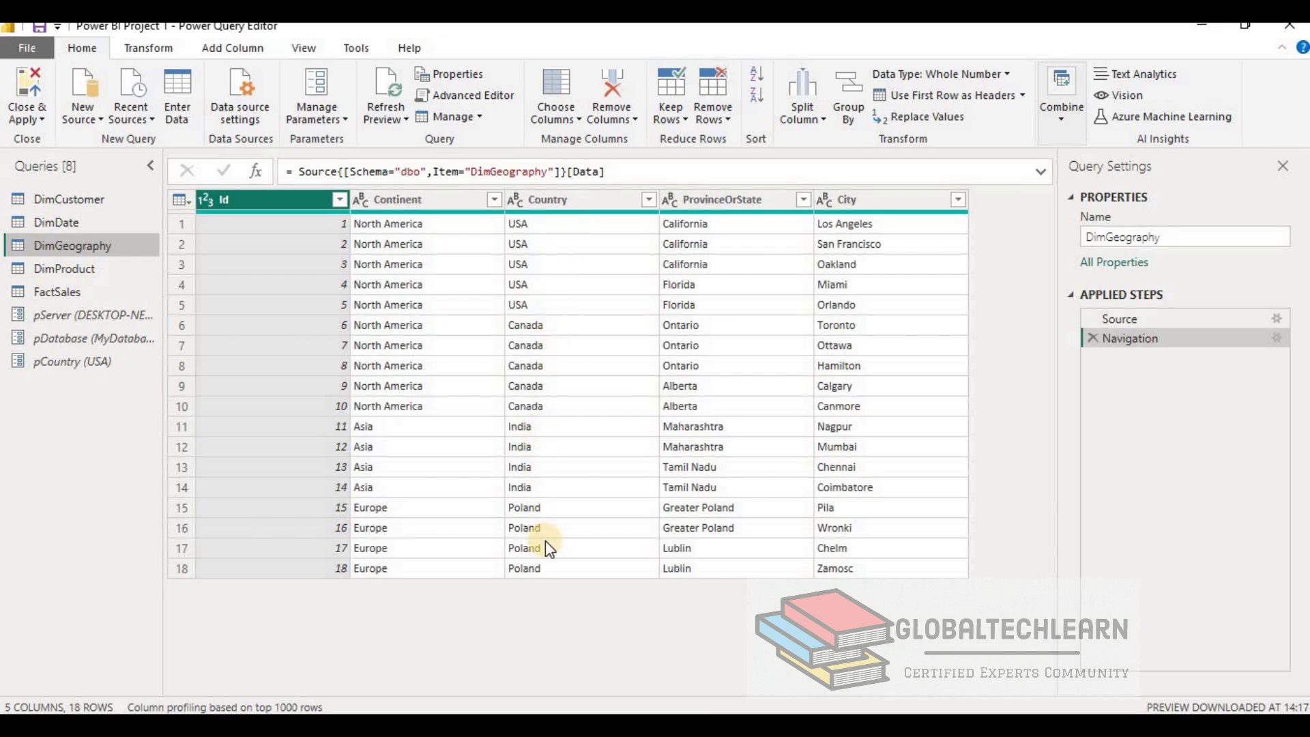
left_click(77, 361)
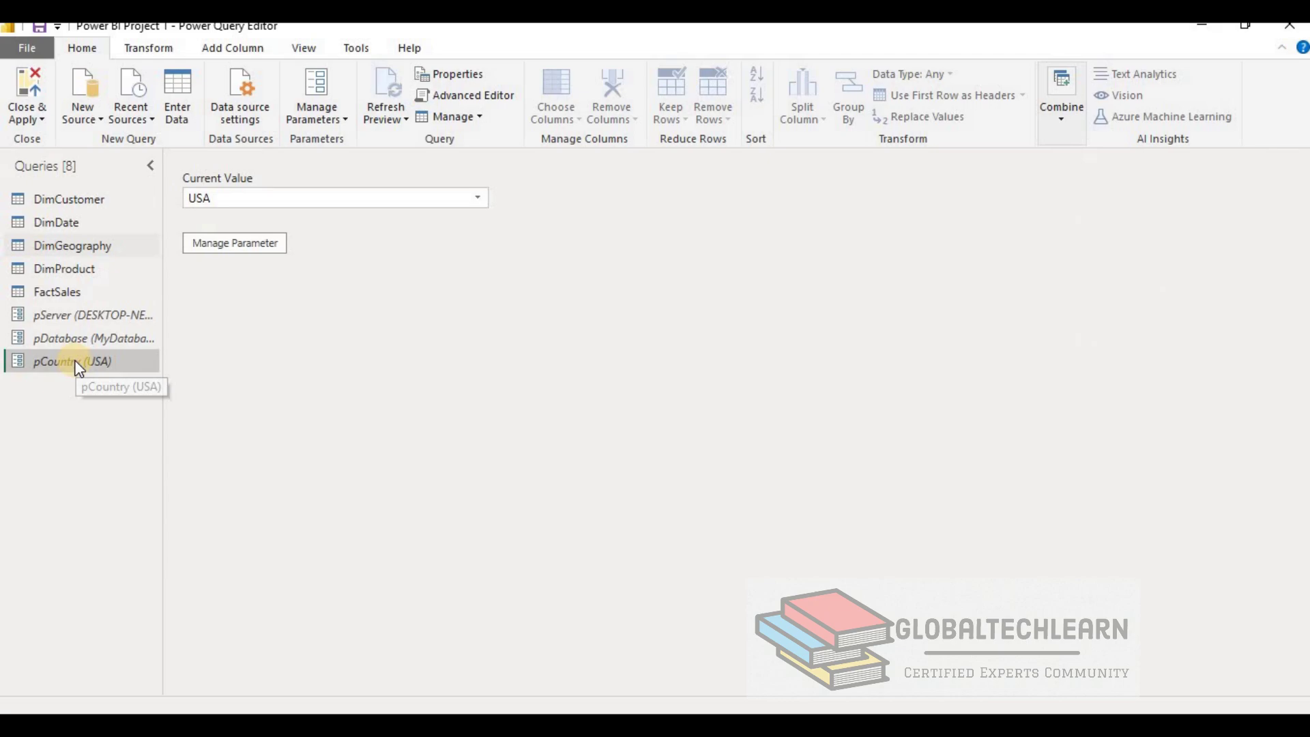
left_click(330, 124)
left_click(339, 161)
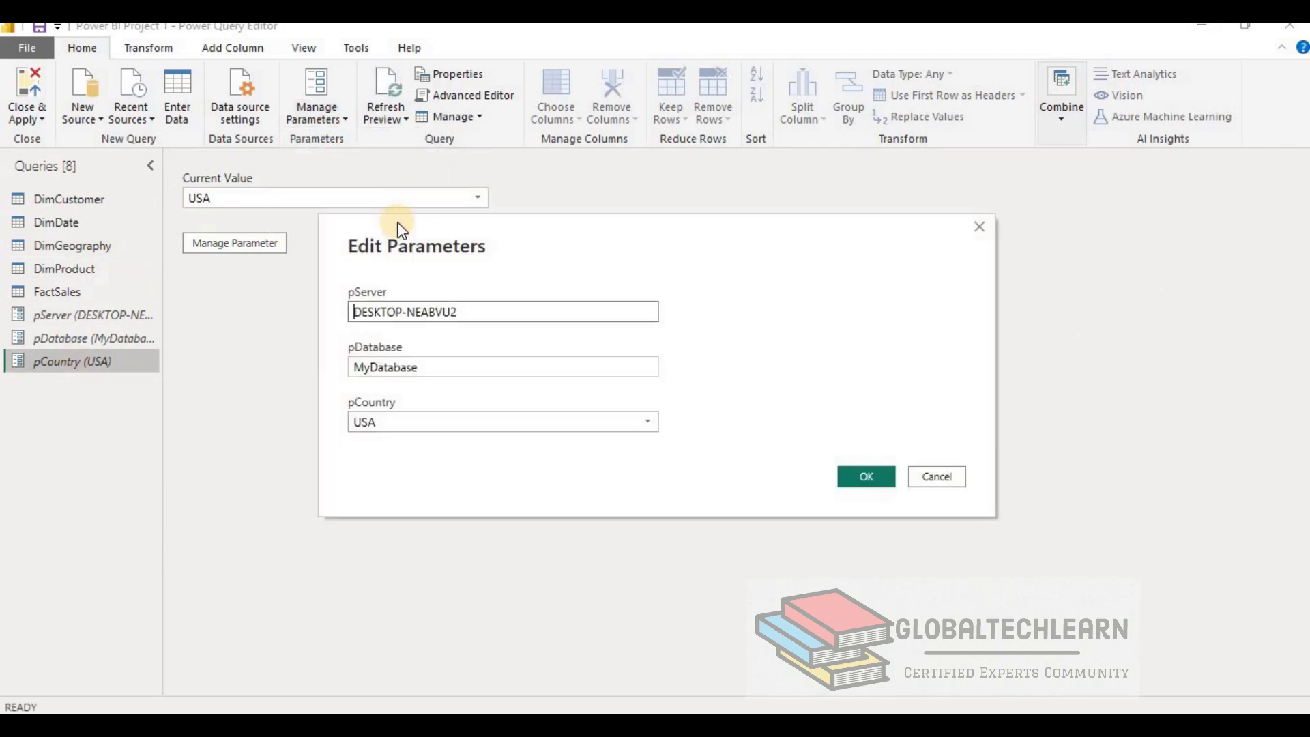
left_click(483, 424)
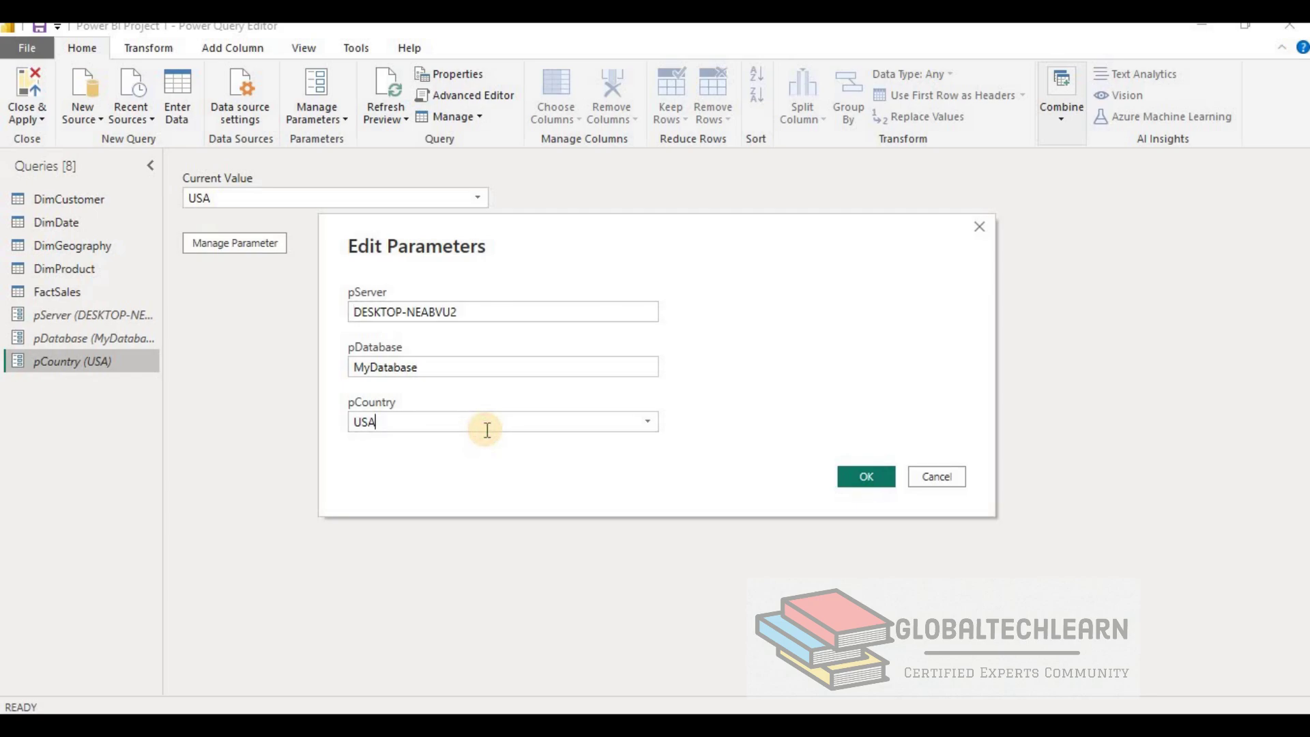
left_click(602, 422)
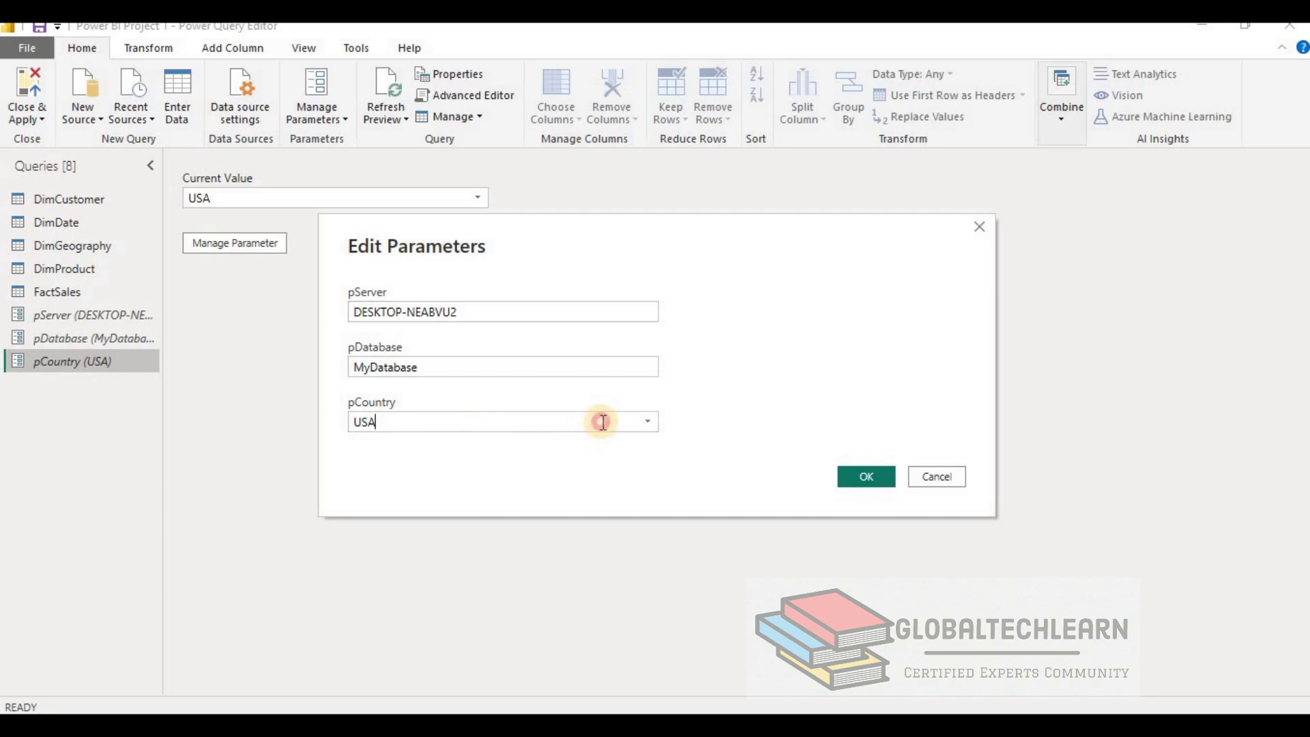
left_click(650, 423)
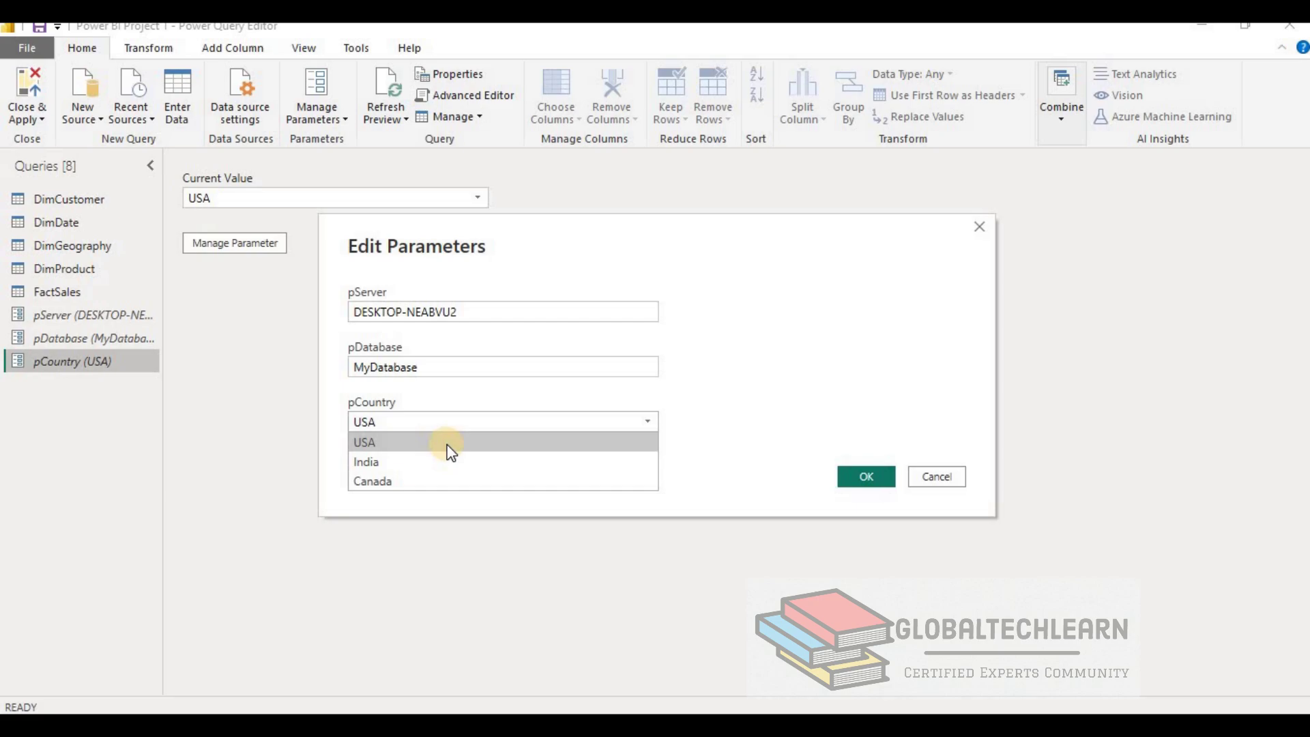
Step: Reopen pCountry's settings and switch Suggested Values to Query, with no query chosen yet
left_click(942, 481)
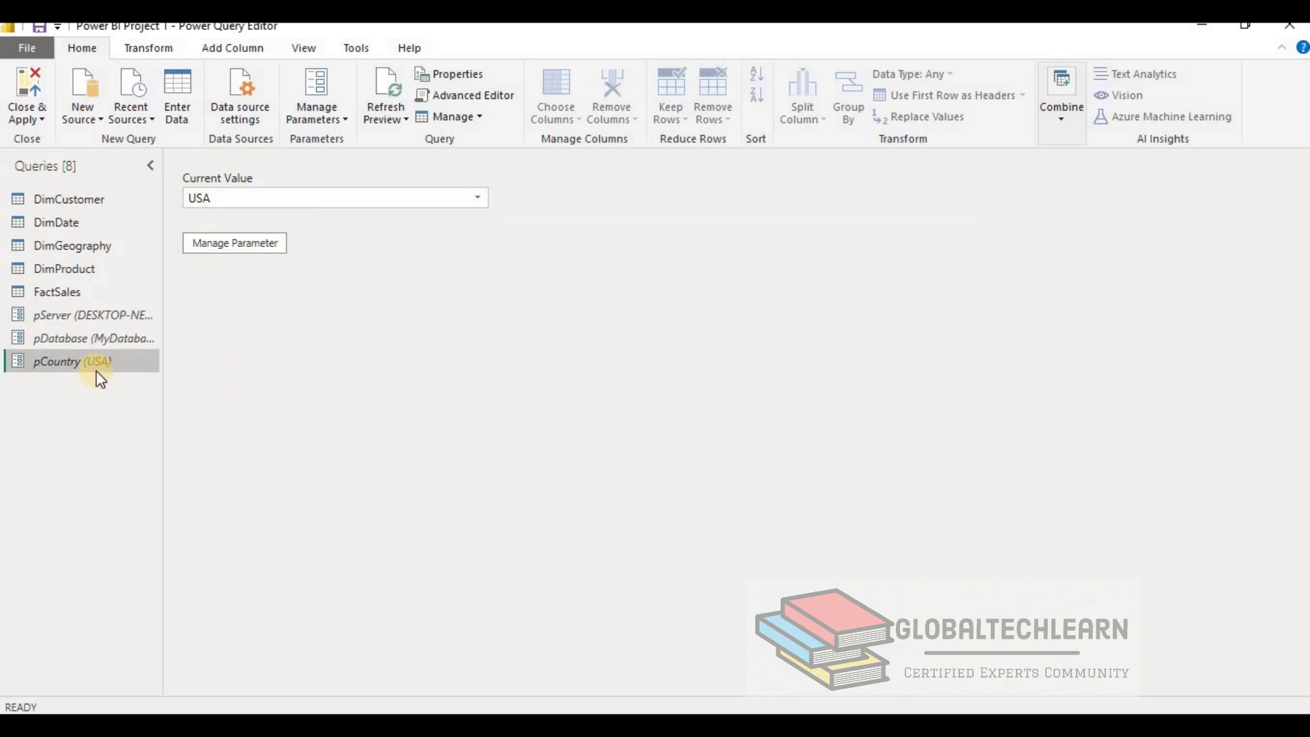
left_click(230, 245)
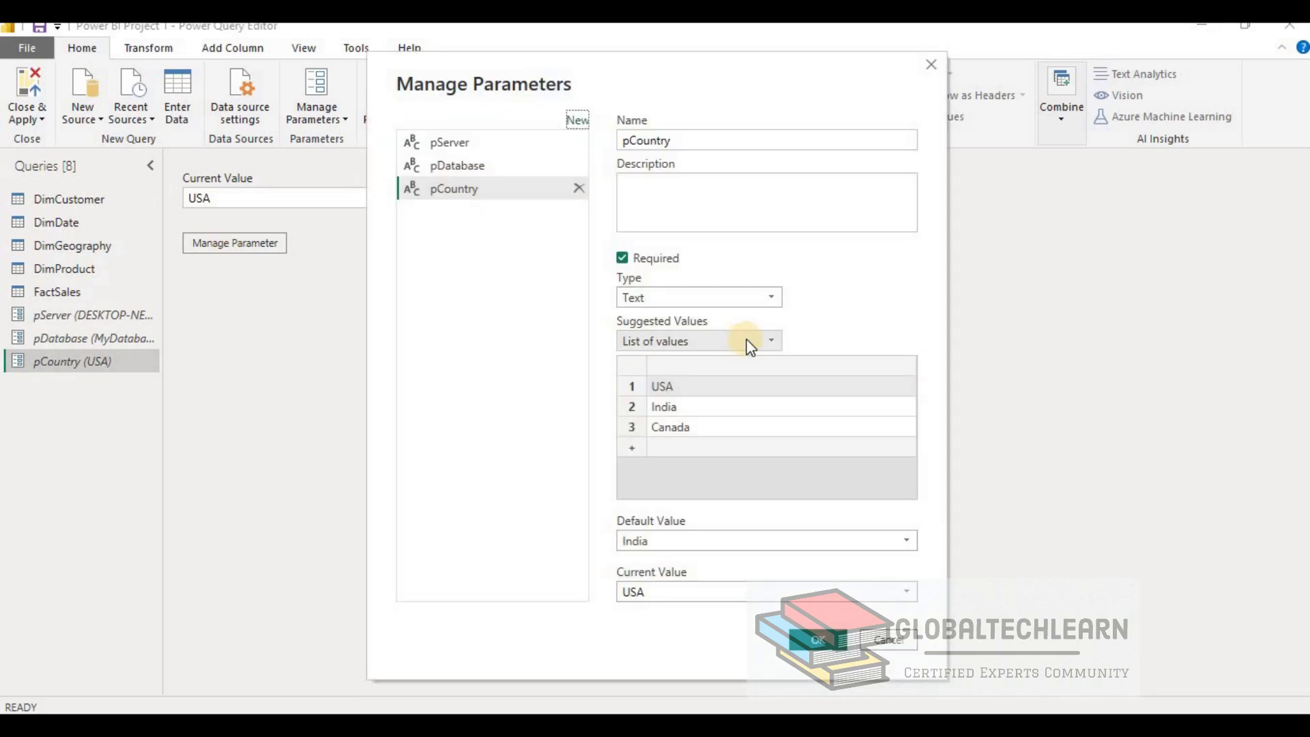
left_click(741, 343)
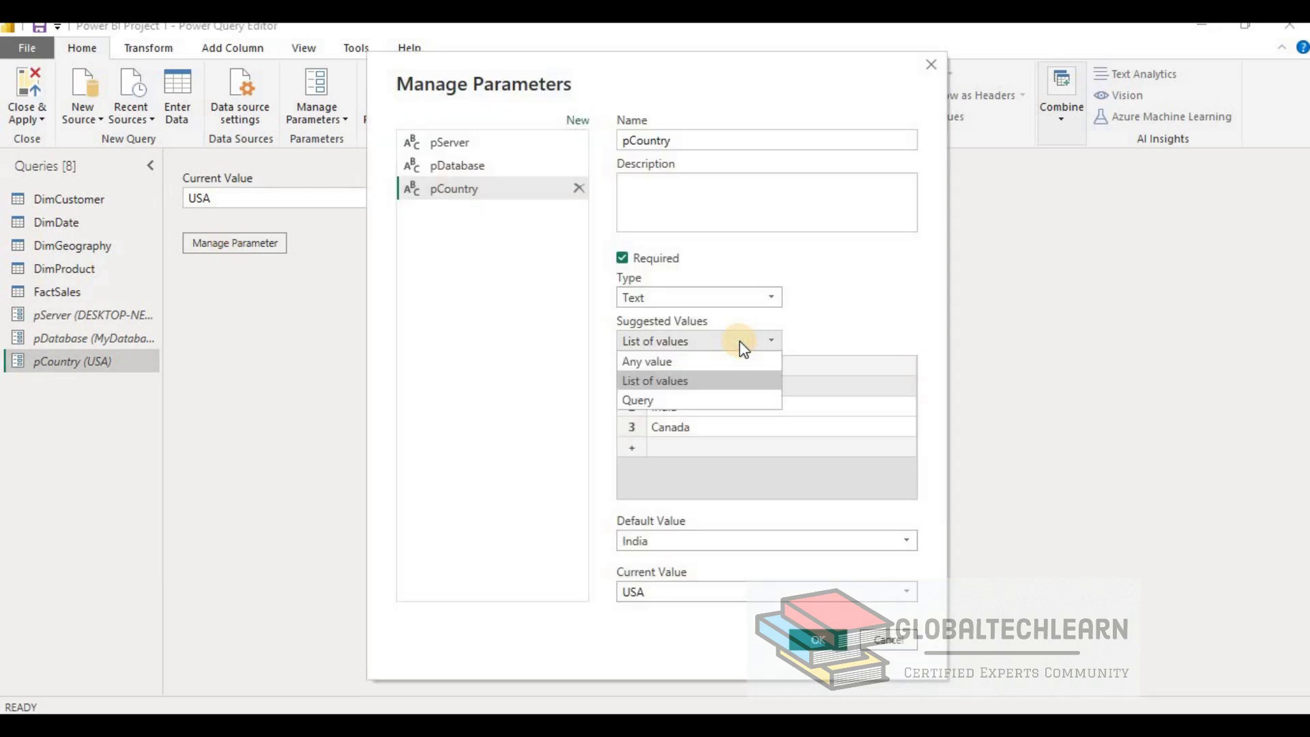
left_click(678, 403)
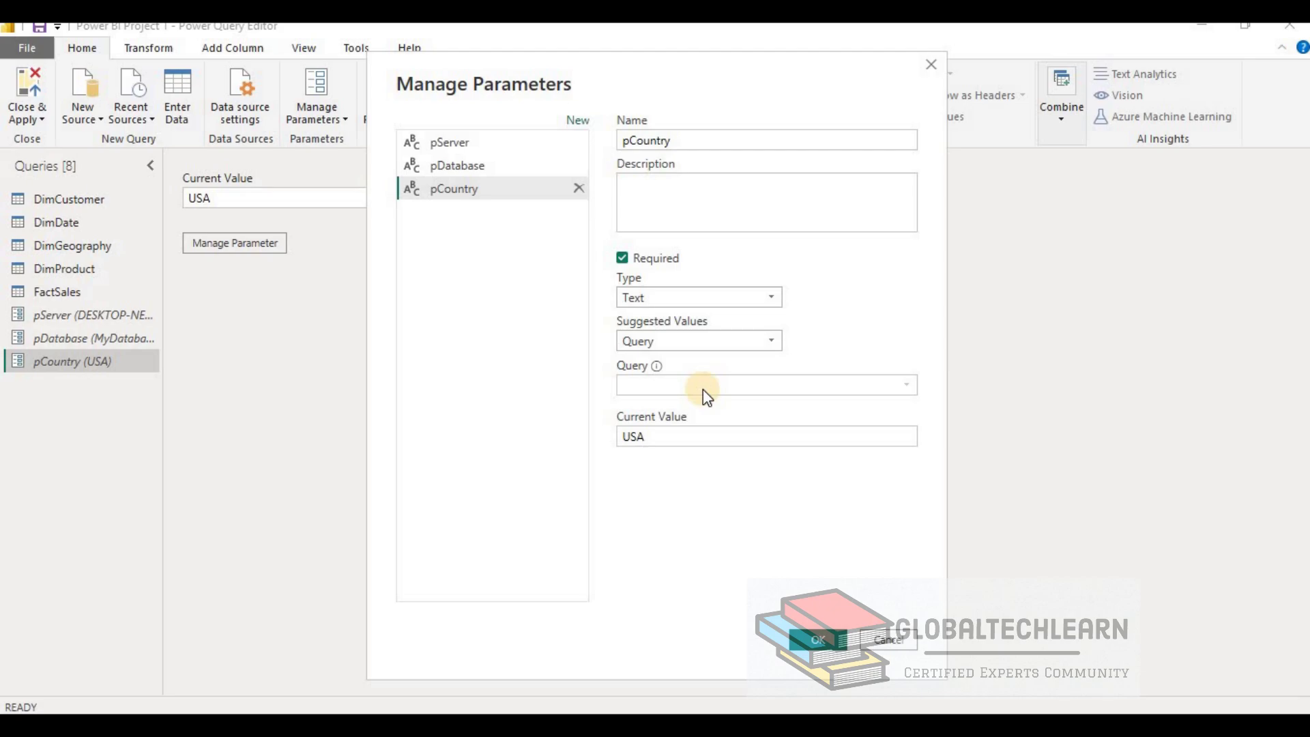
Step: Turn DimGeography's Country column into a new list query and remove duplicates, leaving four countries
left_click(887, 640)
left_click(71, 240)
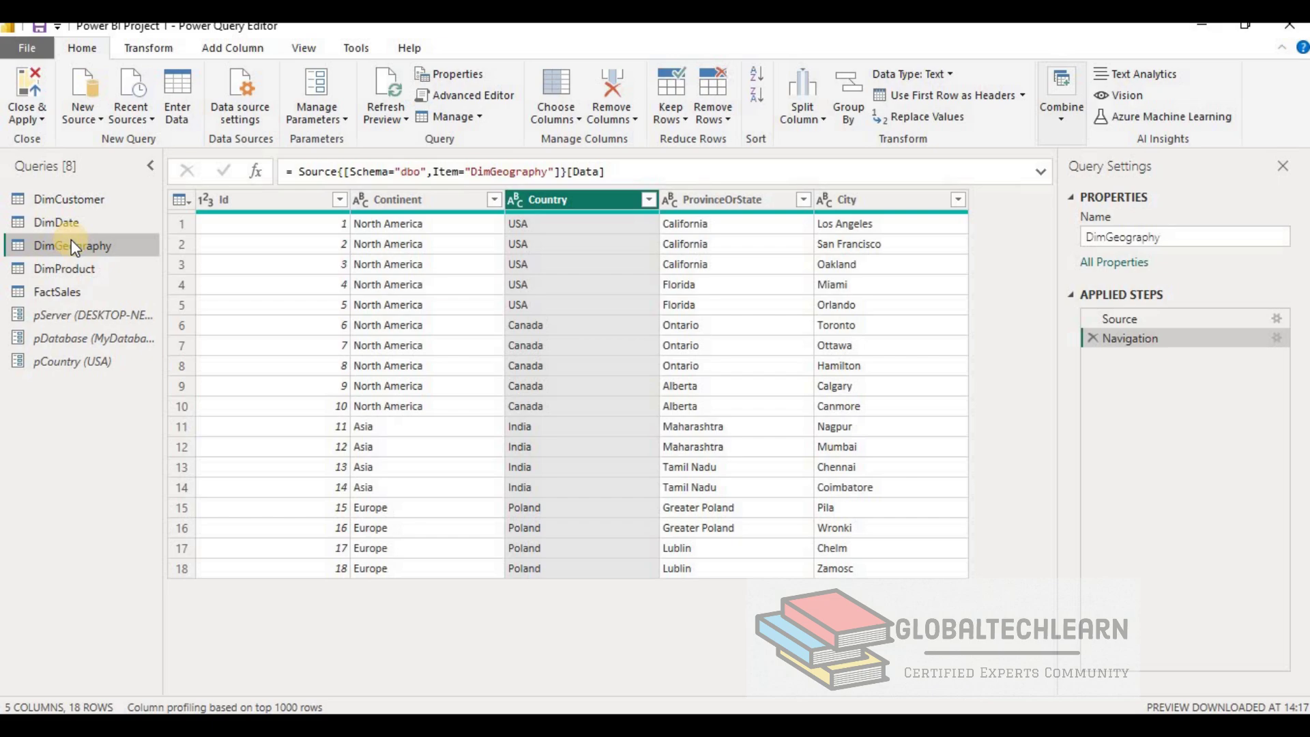
right_click(557, 204)
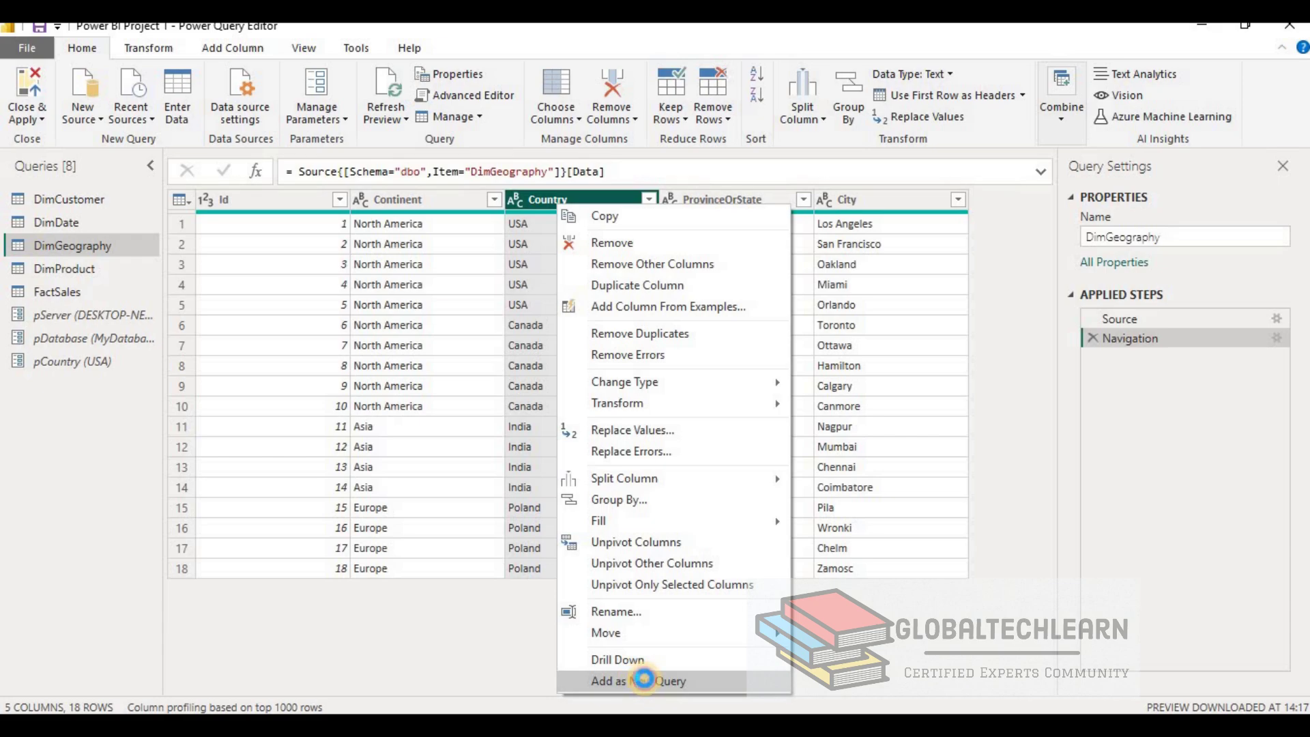
left_click(645, 680)
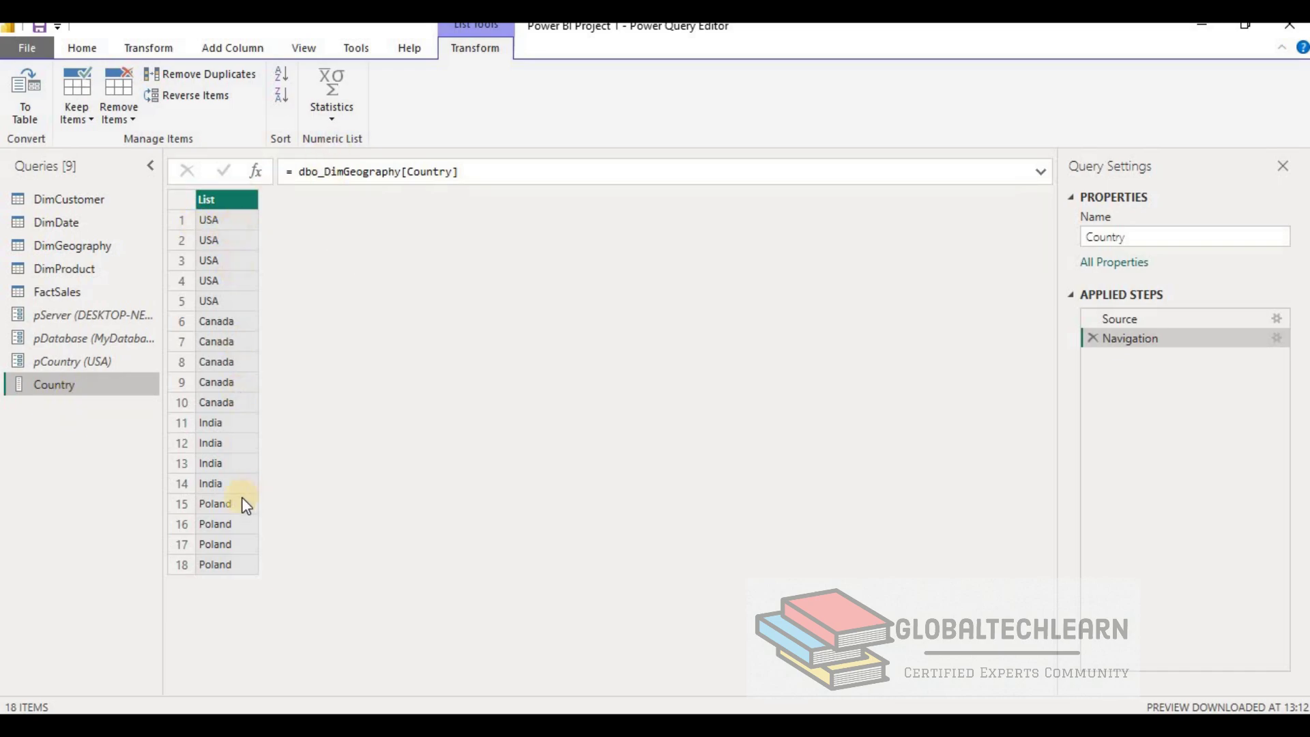
right_click(228, 202)
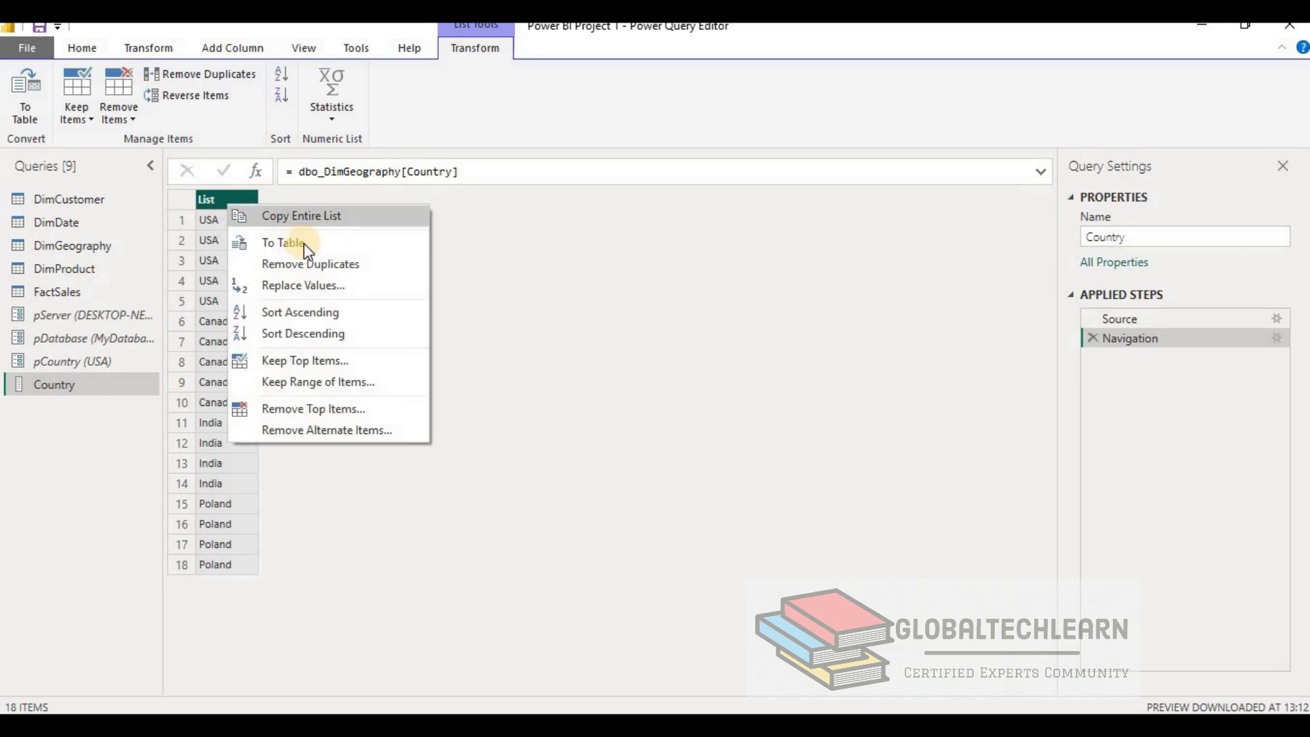
left_click(305, 264)
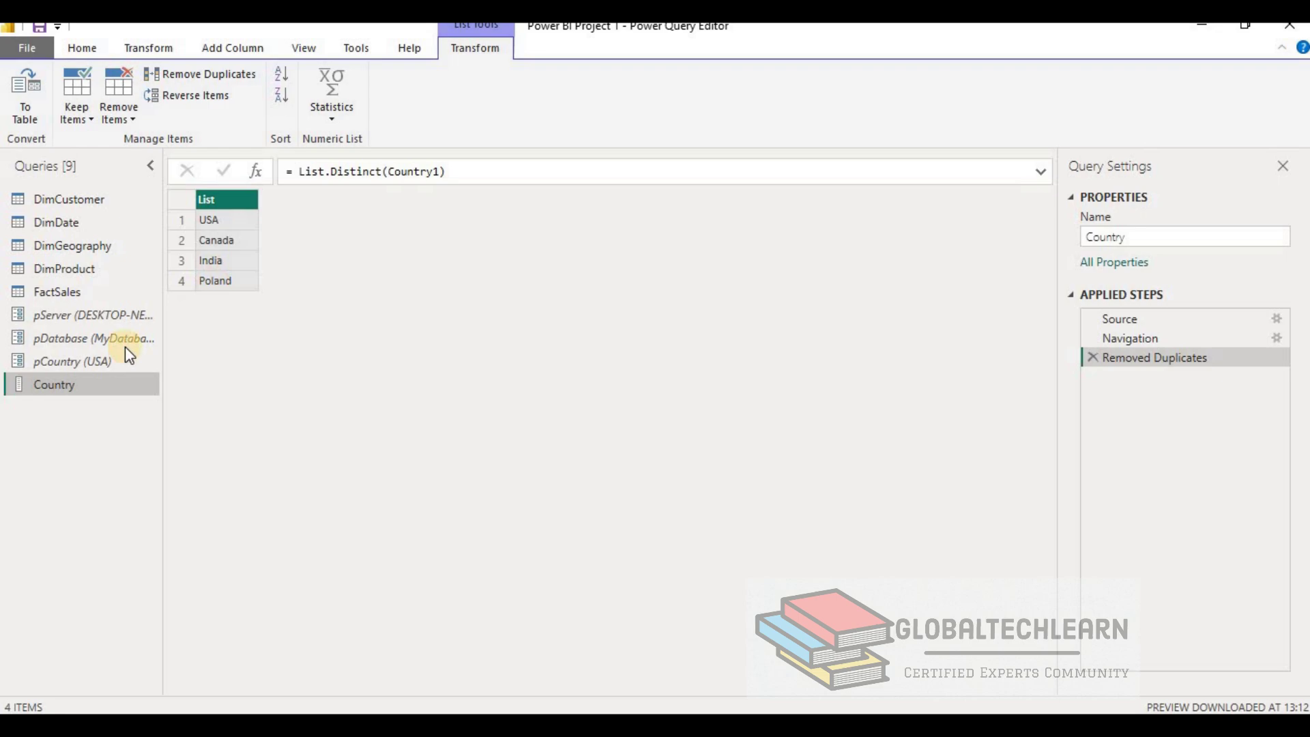
Step: Set pCountry's suggested values to the Country query, keep USA current, and save
left_click(95, 360)
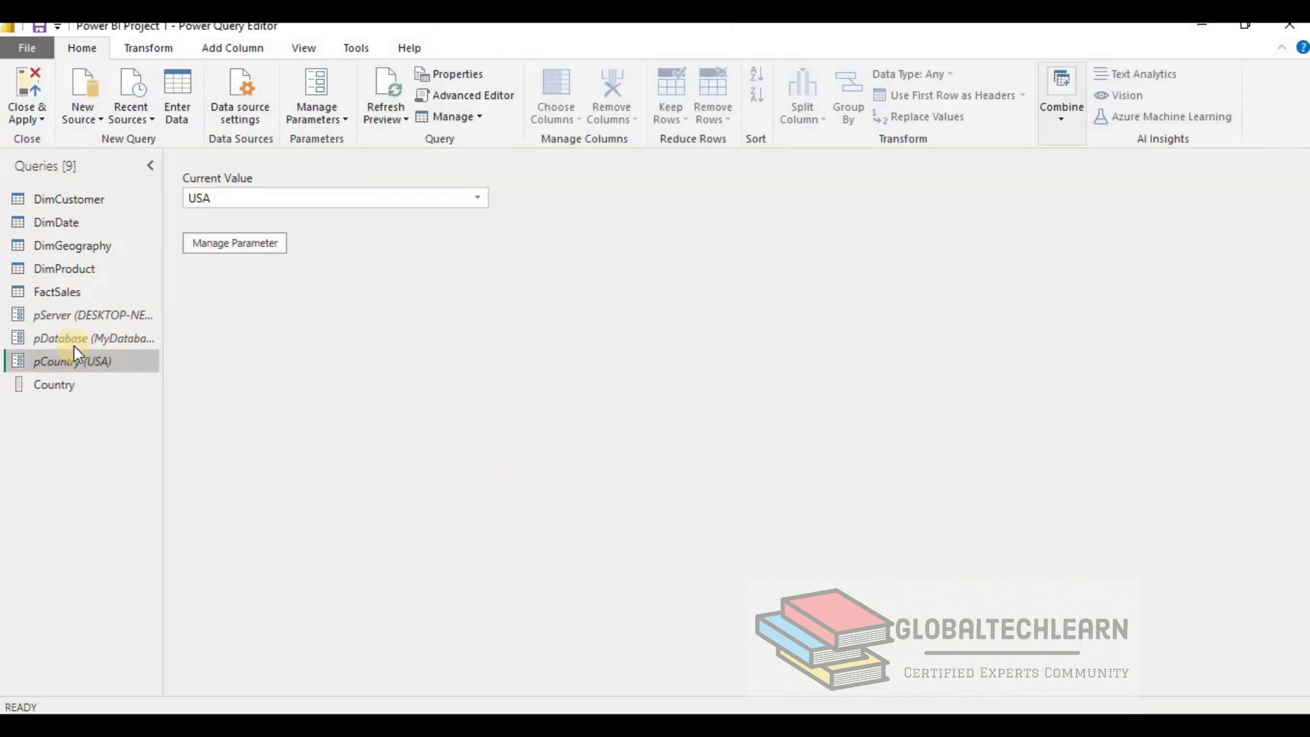
left_click(247, 239)
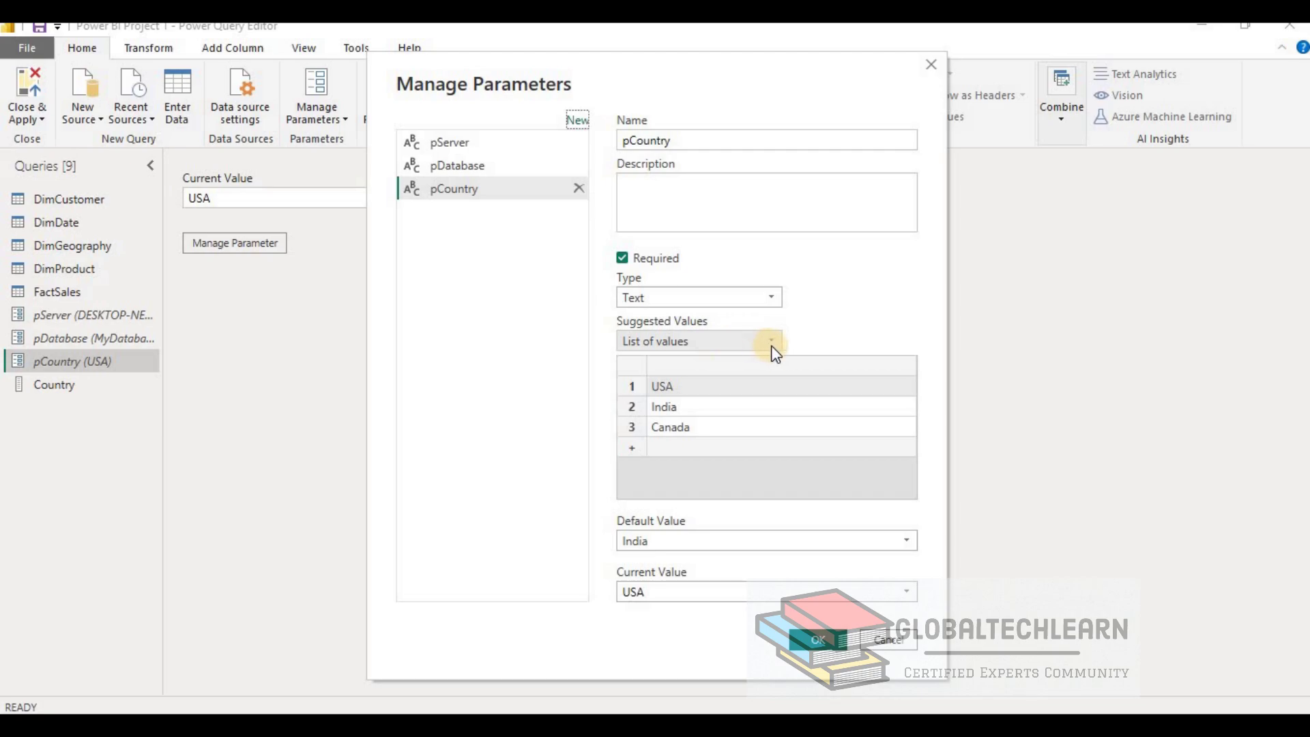
left_click(772, 343)
left_click(665, 399)
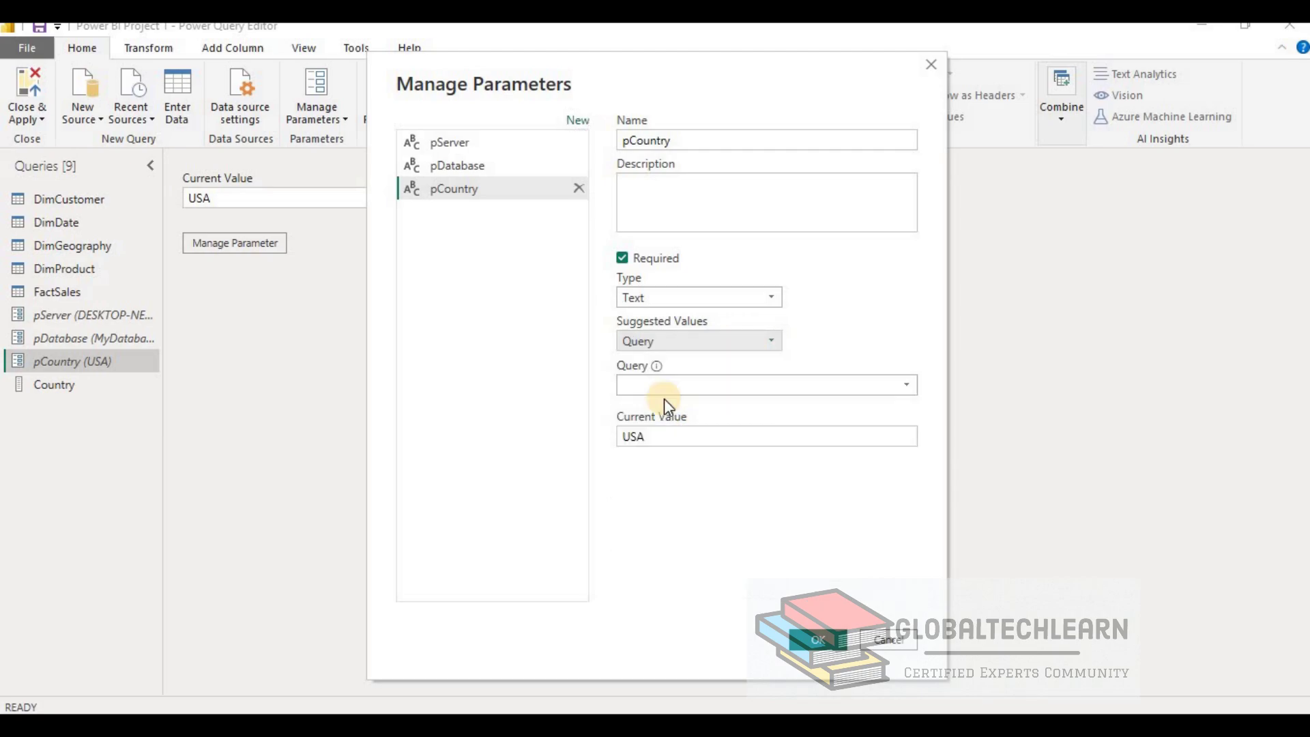
left_click(750, 386)
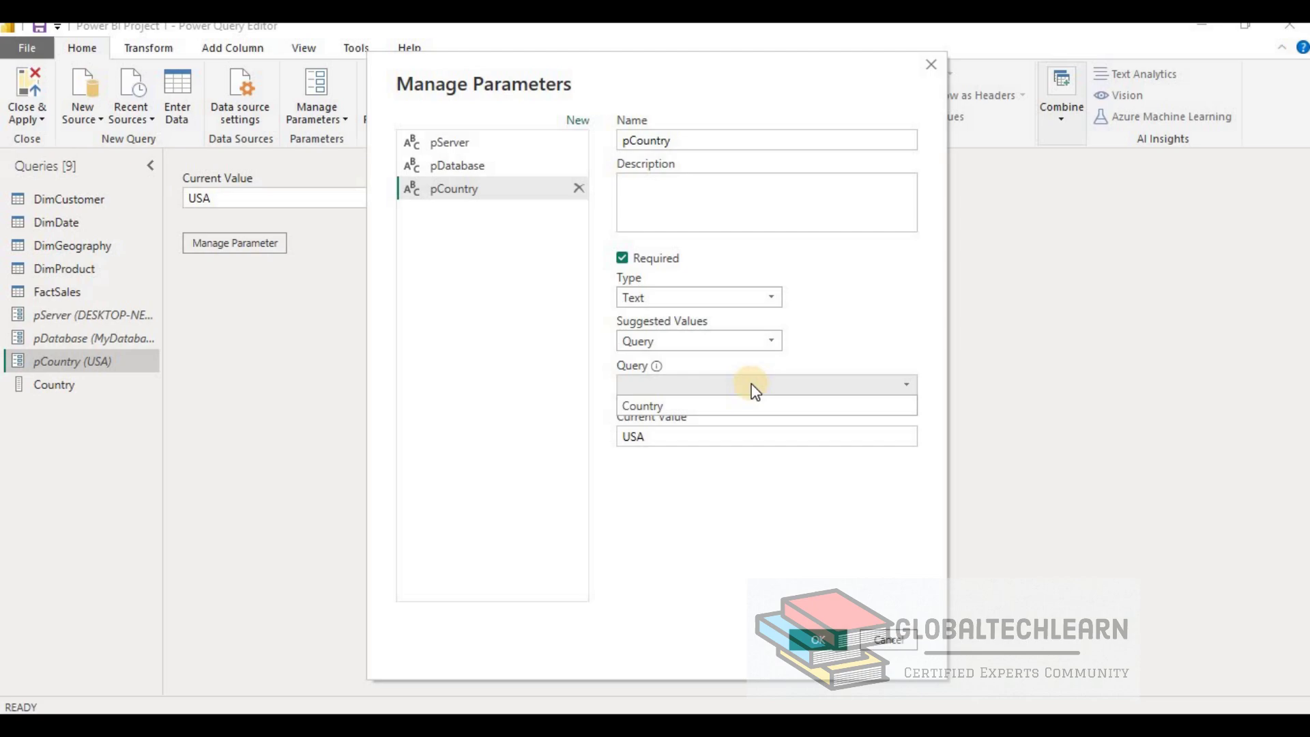
left_click(706, 403)
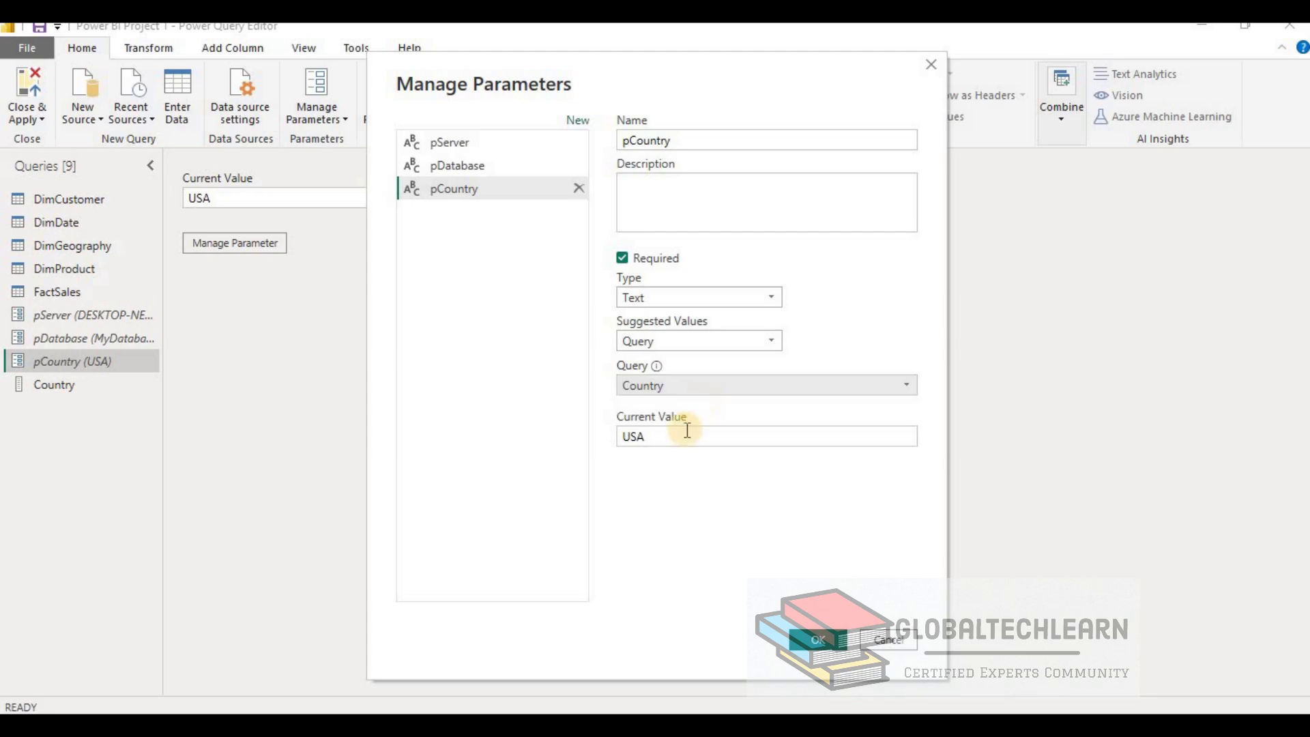
left_click_drag(700, 442, 610, 434)
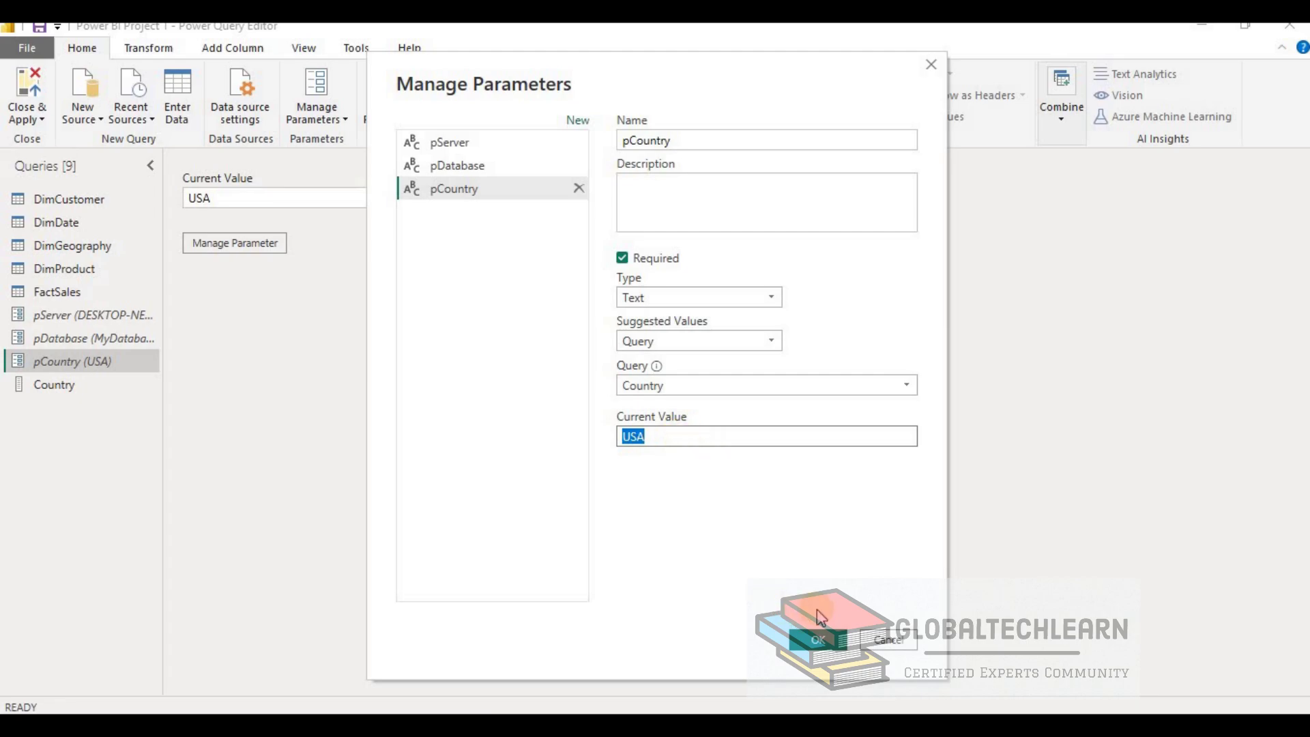
left_click(815, 640)
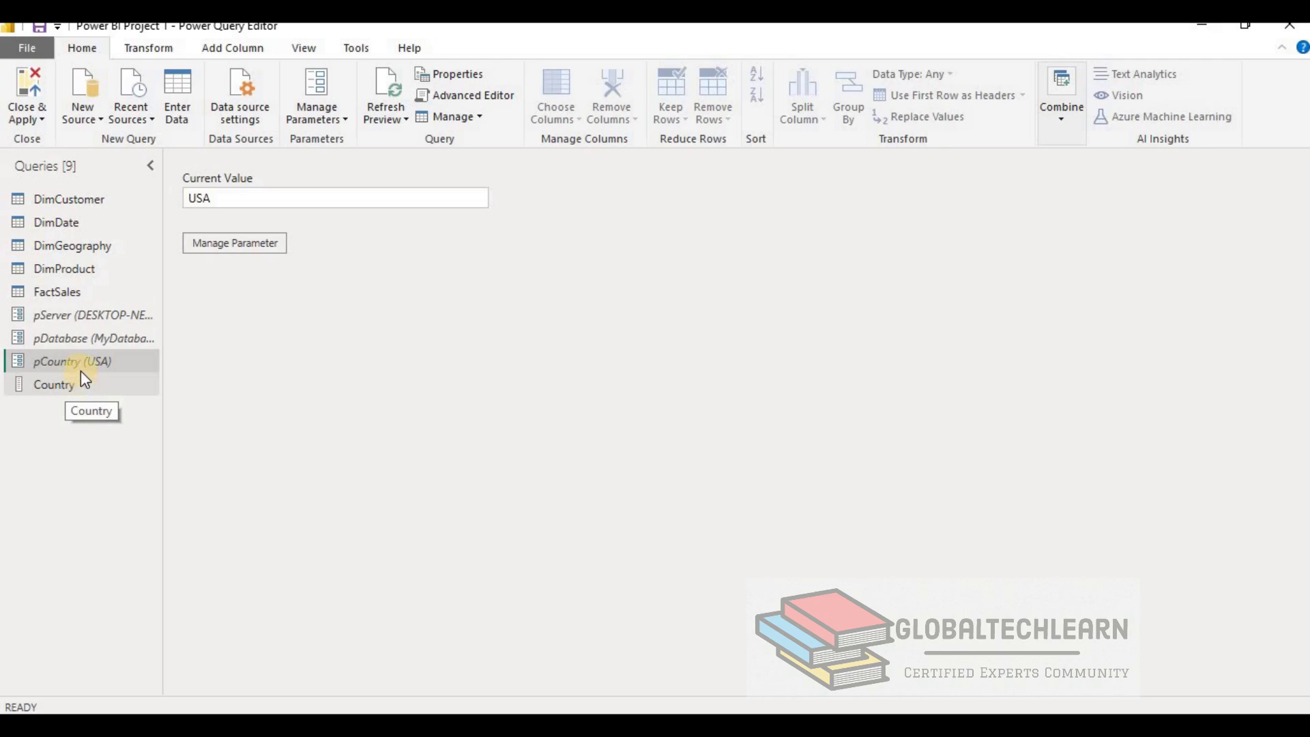
Step: Filter DimGeography's Country column to Canada only, leaving five rows
left_click(97, 250)
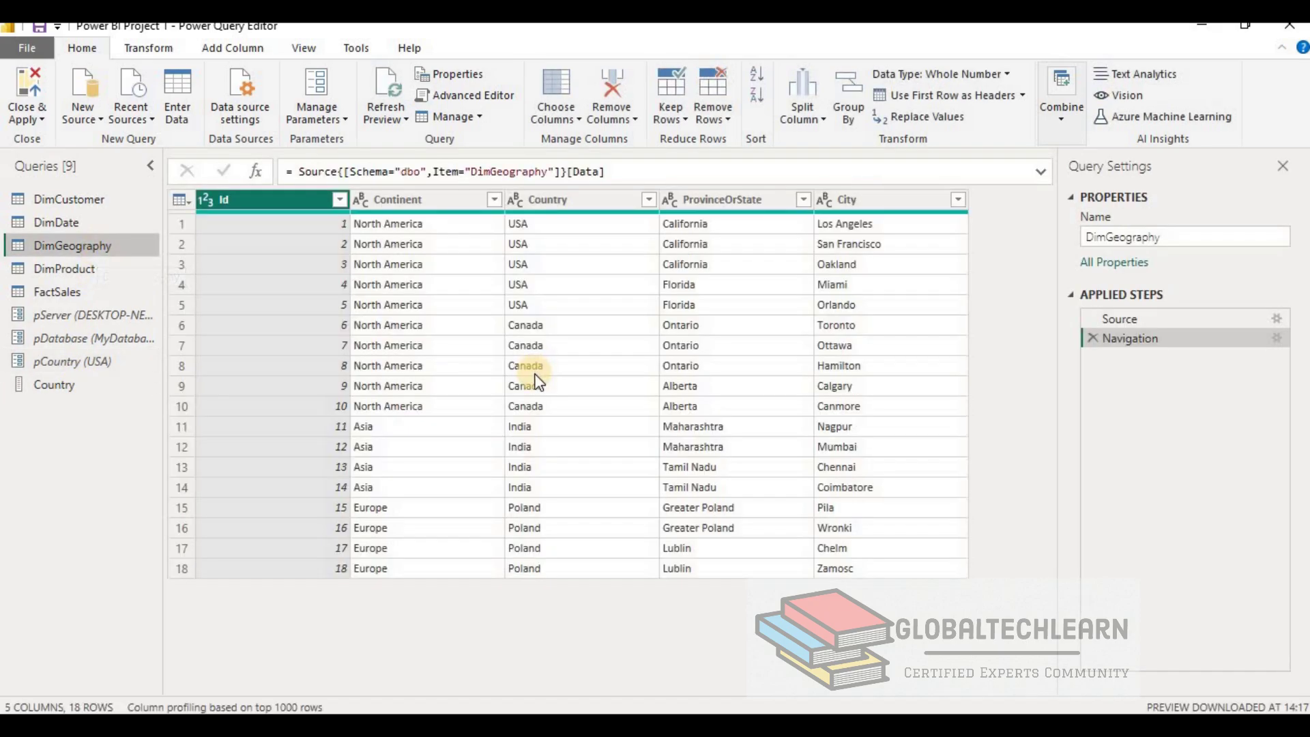
left_click(613, 205)
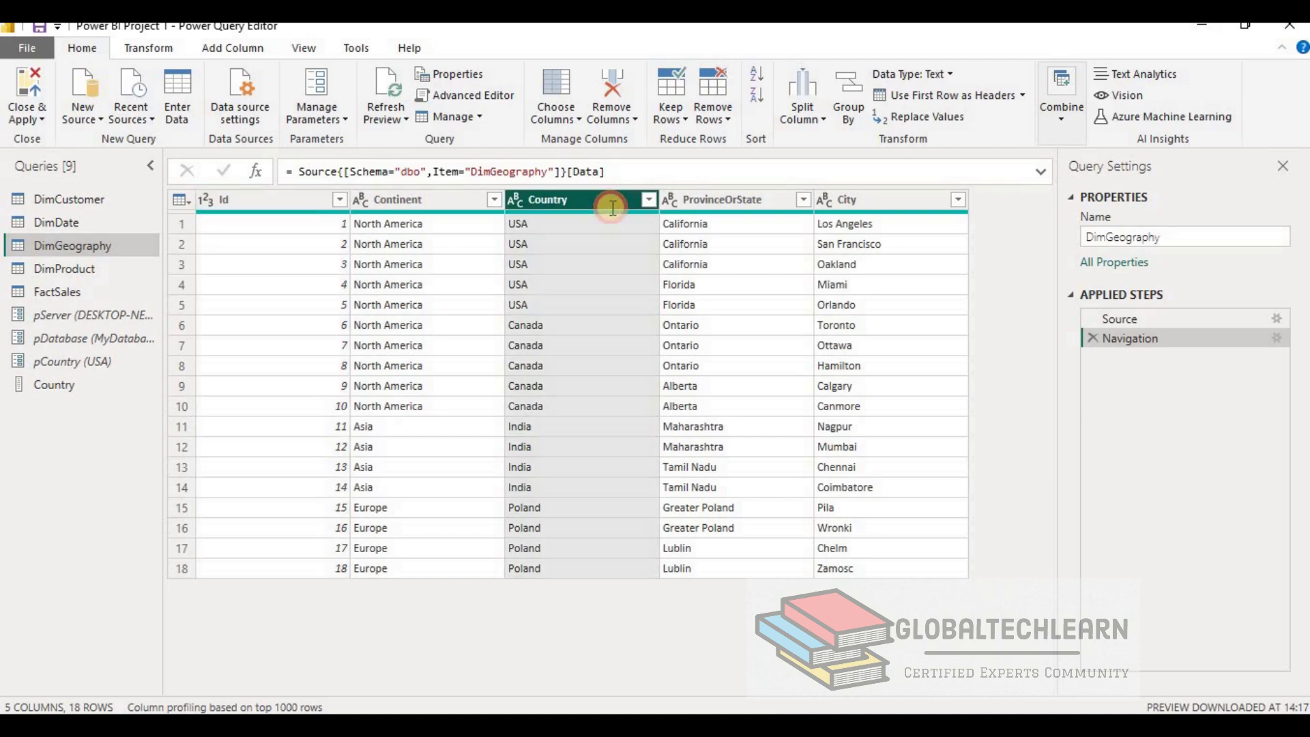
left_click(647, 204)
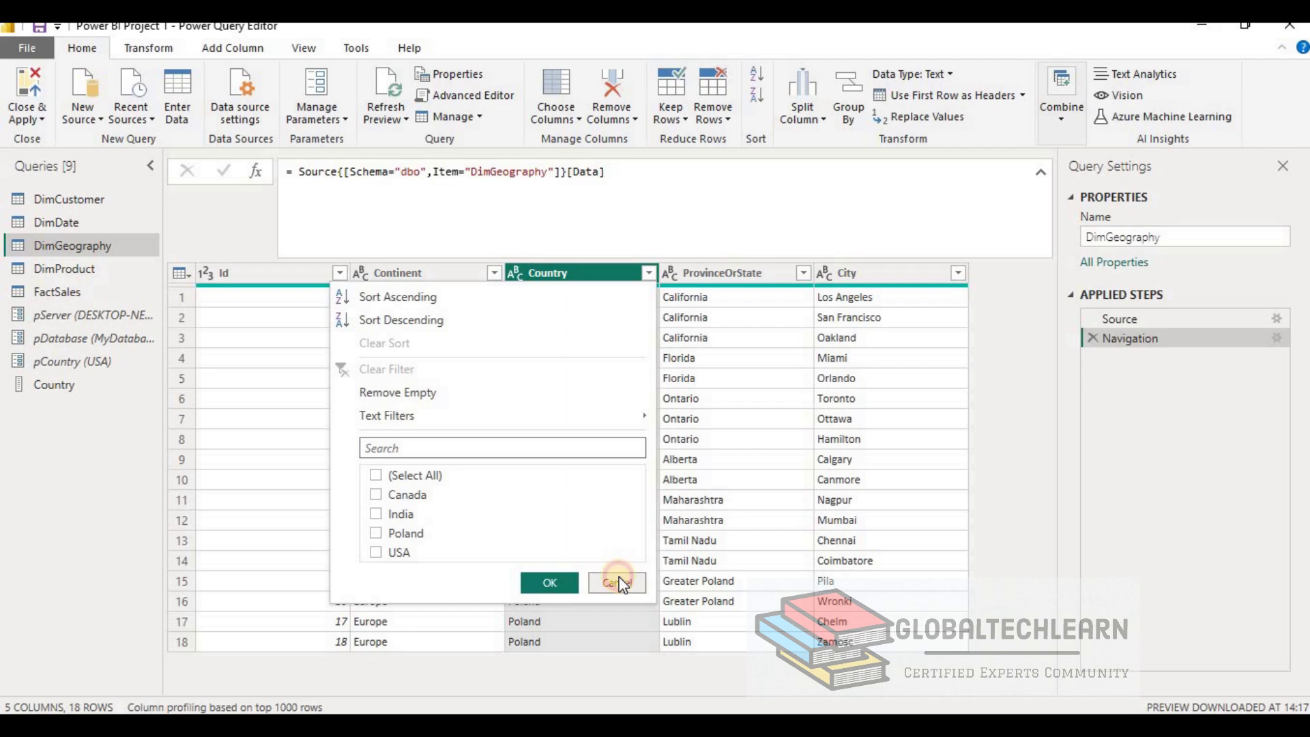
left_click(614, 579)
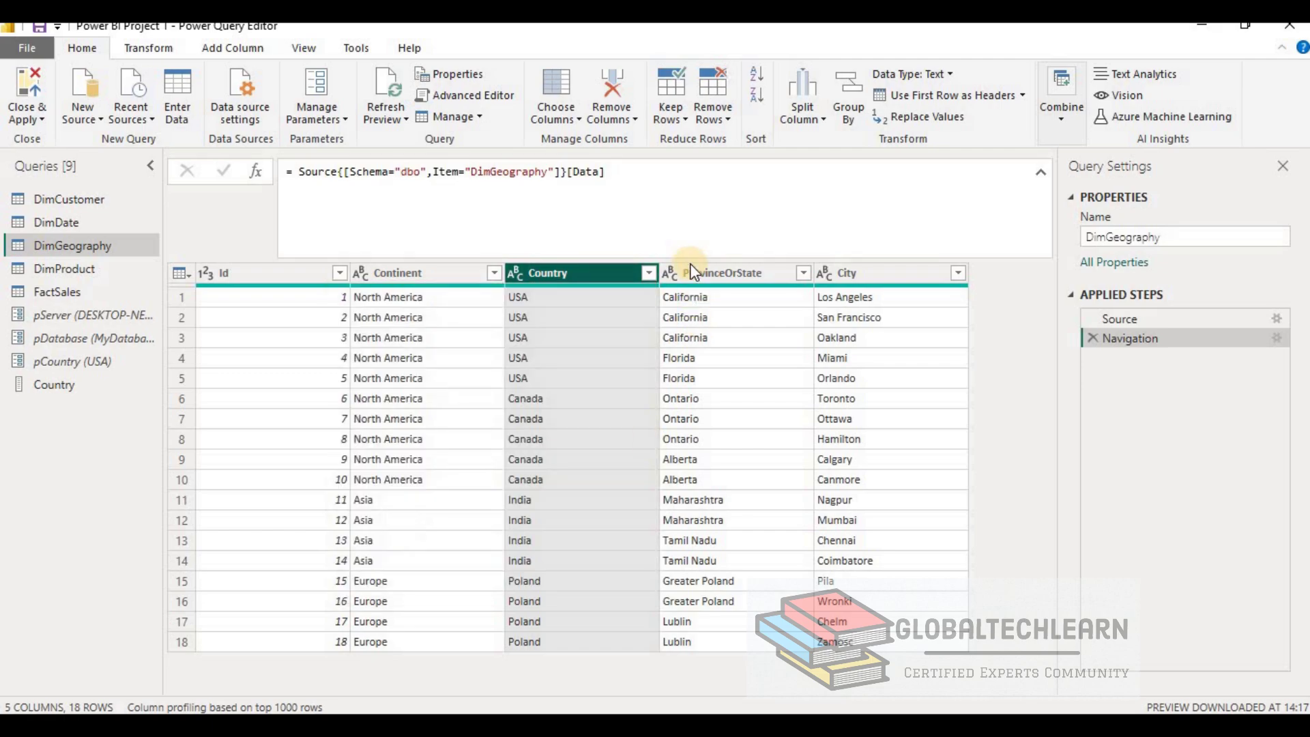
double_click(638, 274)
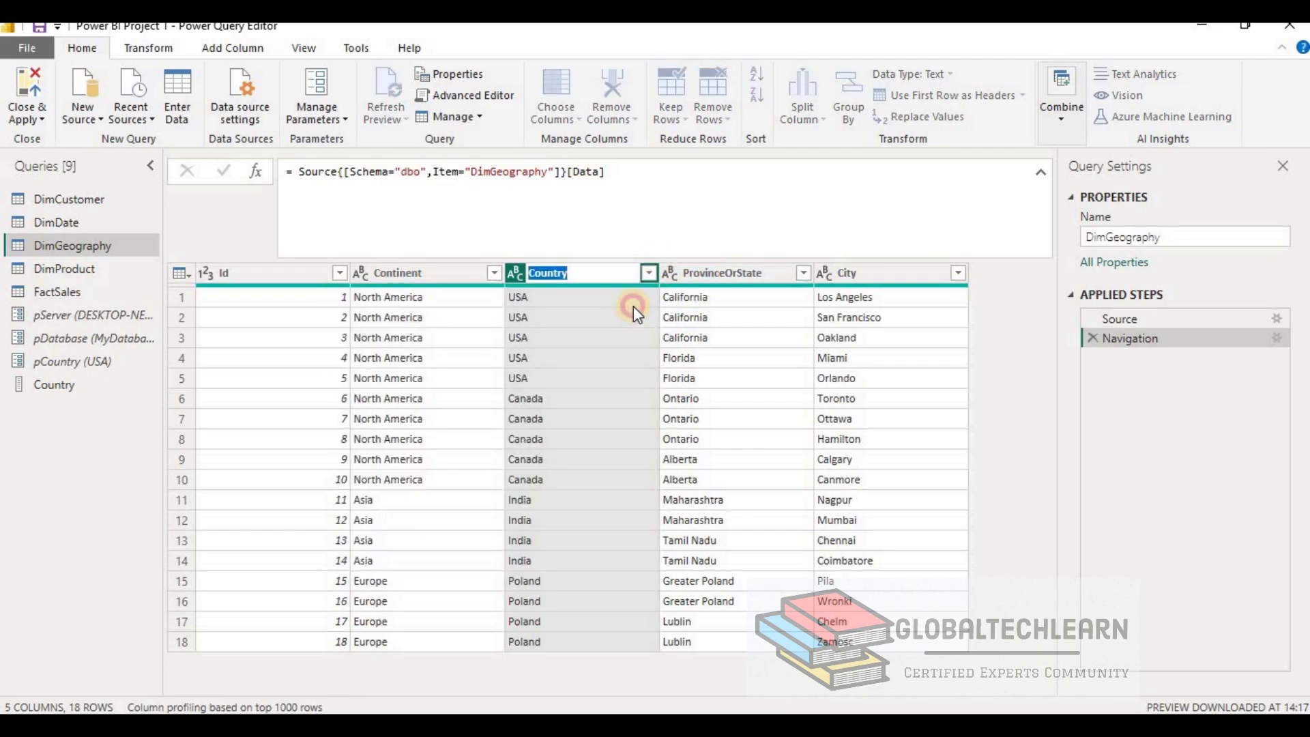
left_click(648, 273)
left_click(648, 273)
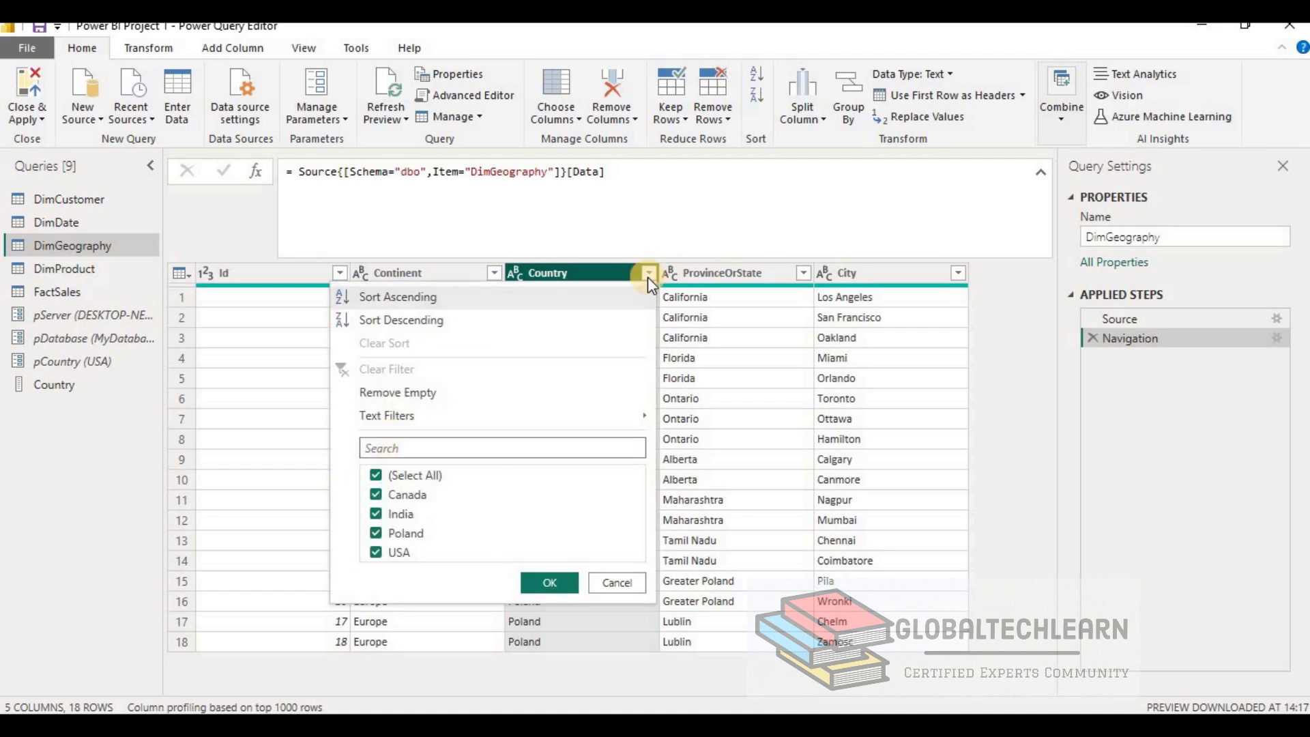
left_click(380, 478)
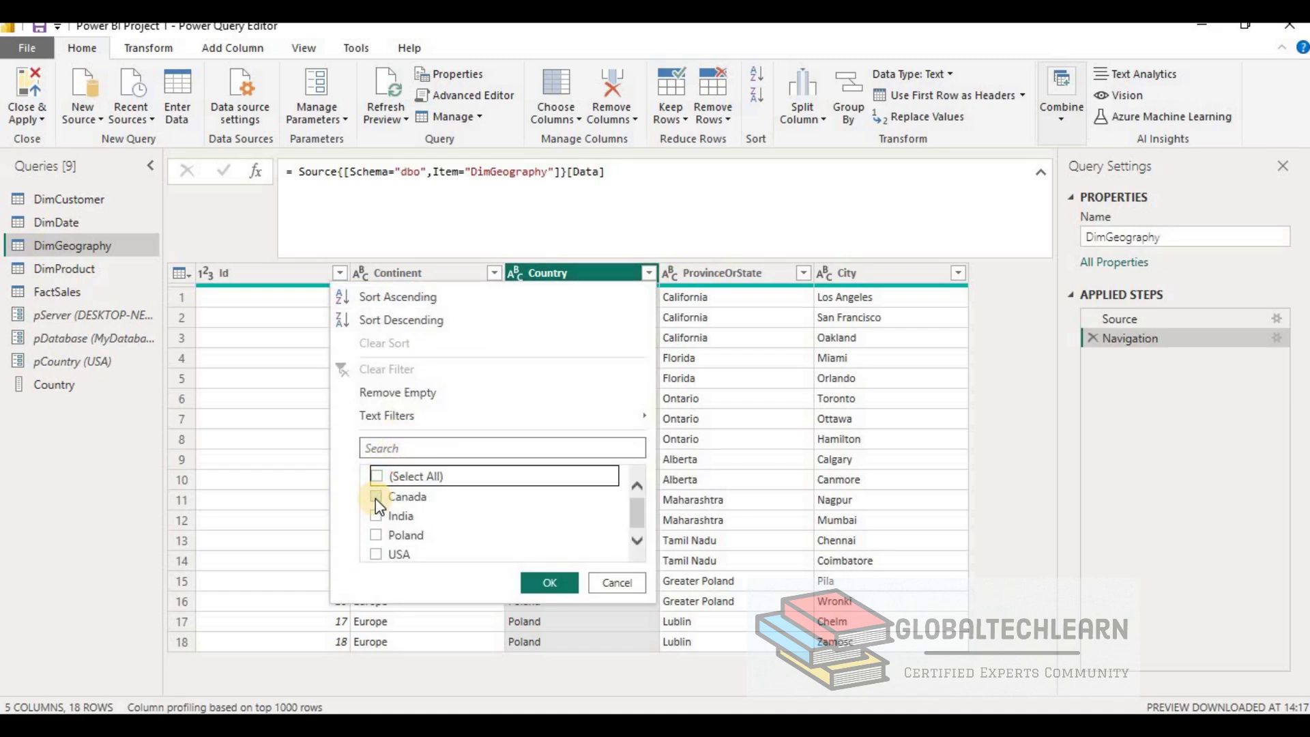
left_click(376, 497)
left_click(550, 583)
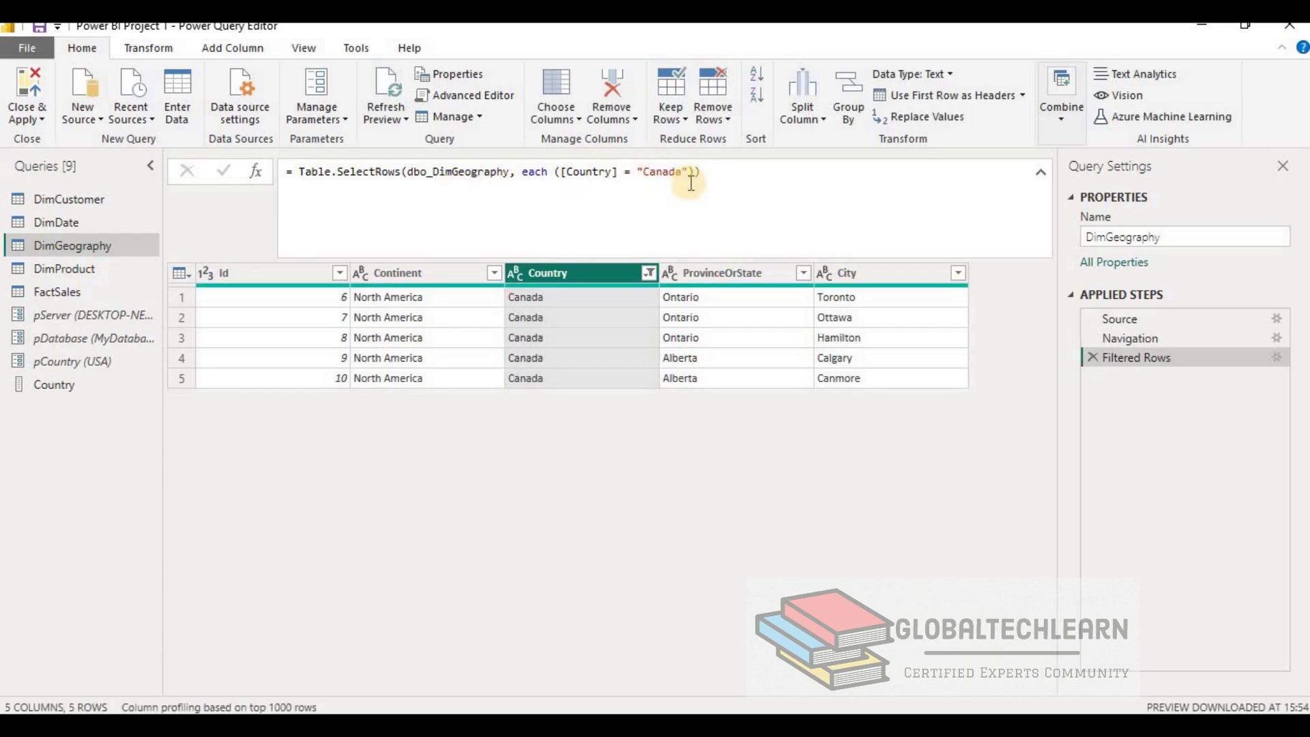
Step: Replace "Canada" with pCountry in the filter formula so DimGeography returns five USA rows
left_click_drag(686, 172, 639, 172)
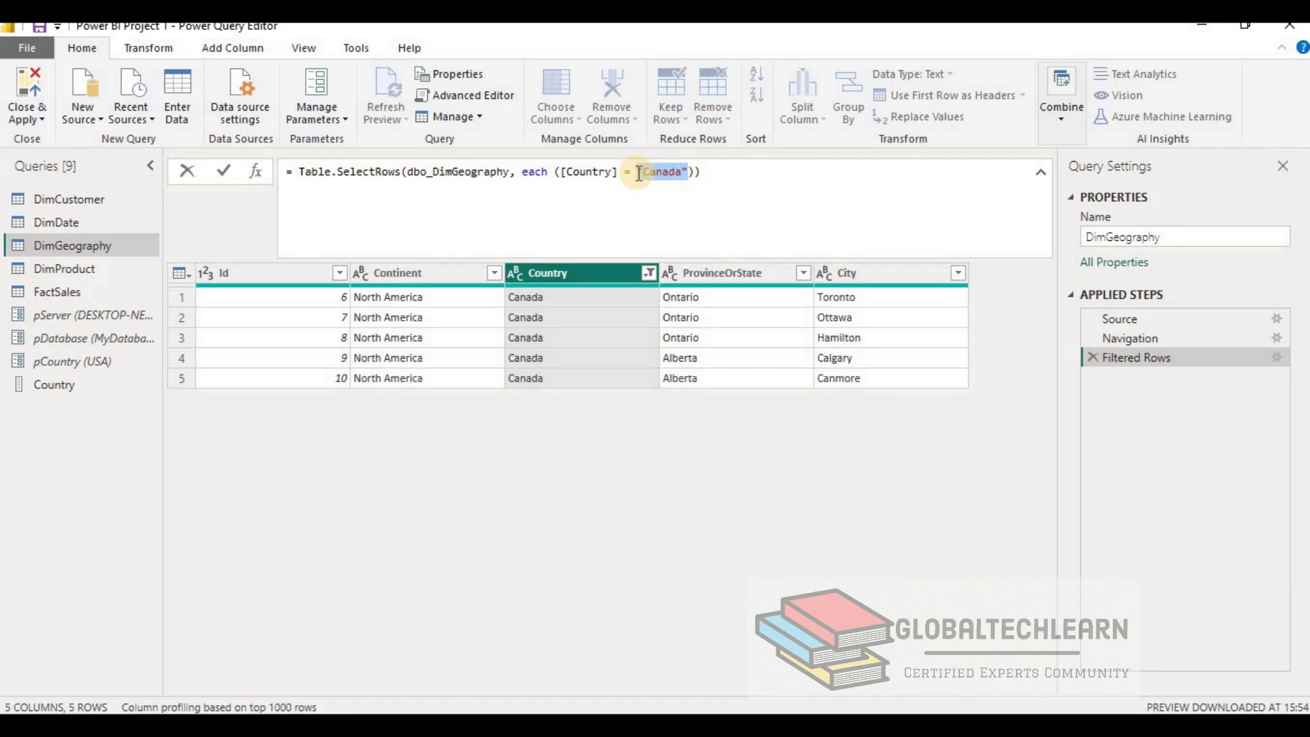
type("pc")
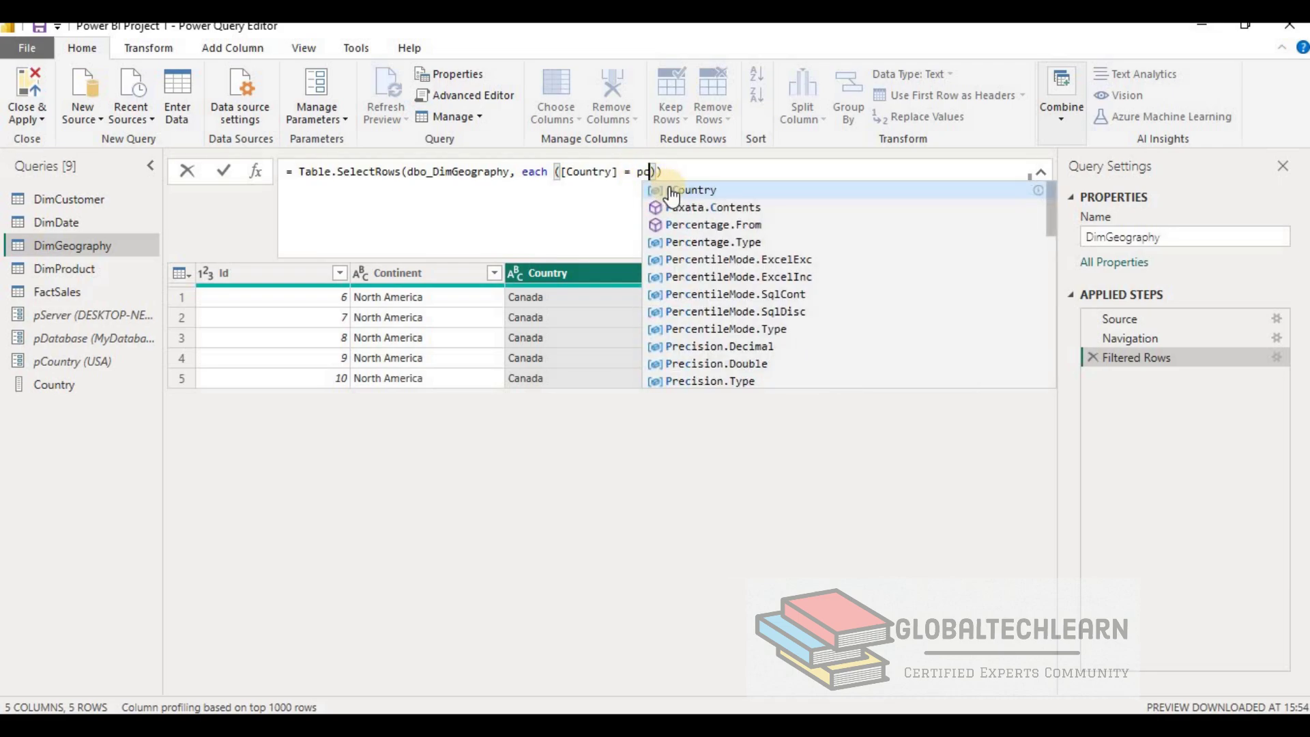
left_click(665, 190)
left_click(224, 171)
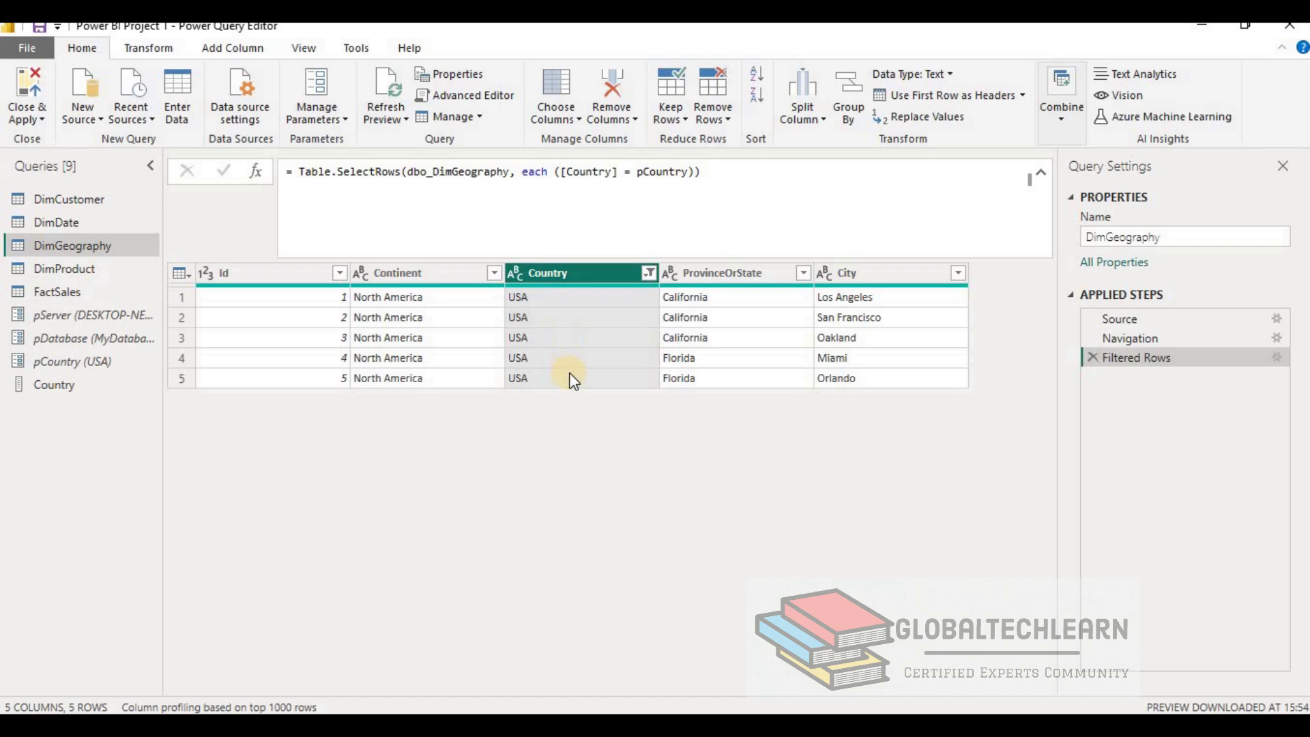
left_click(77, 383)
left_click(94, 365)
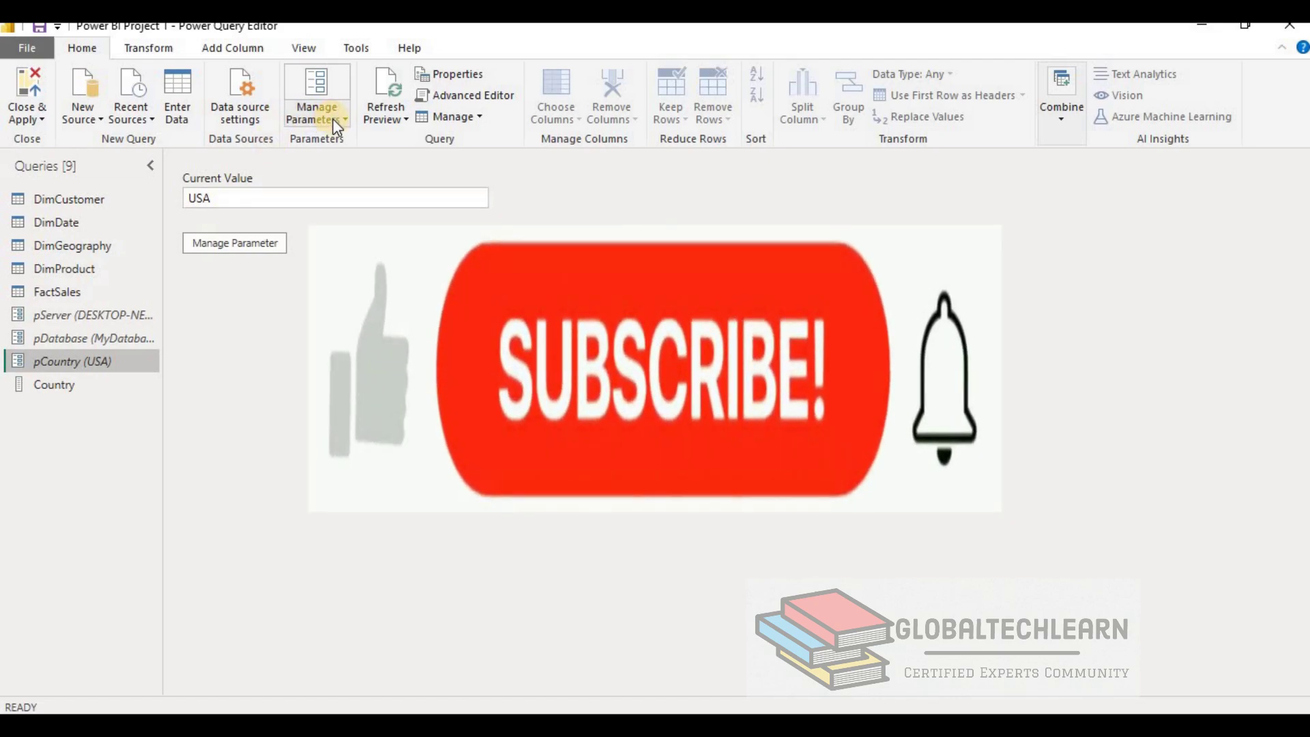
Step: Set pCountry to India via Edit Parameters and view DimGeography's four India rows
left_click(345, 123)
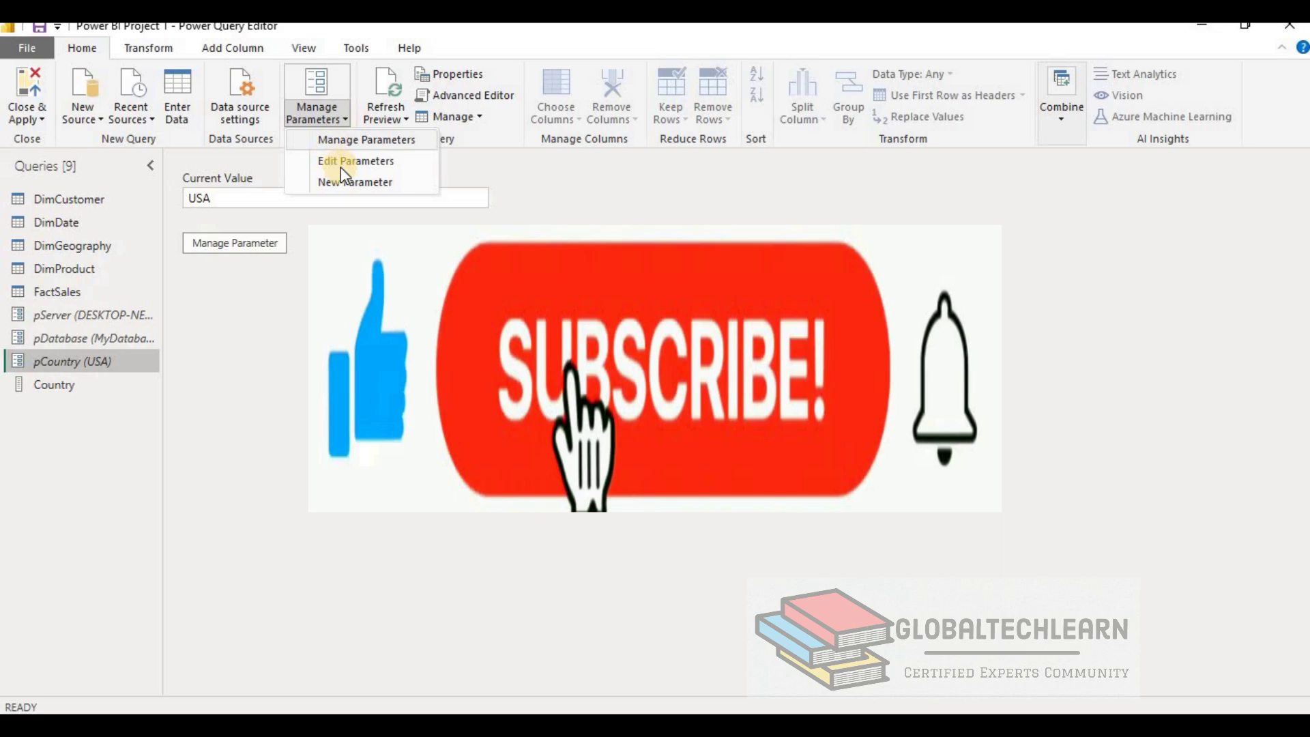
left_click(345, 164)
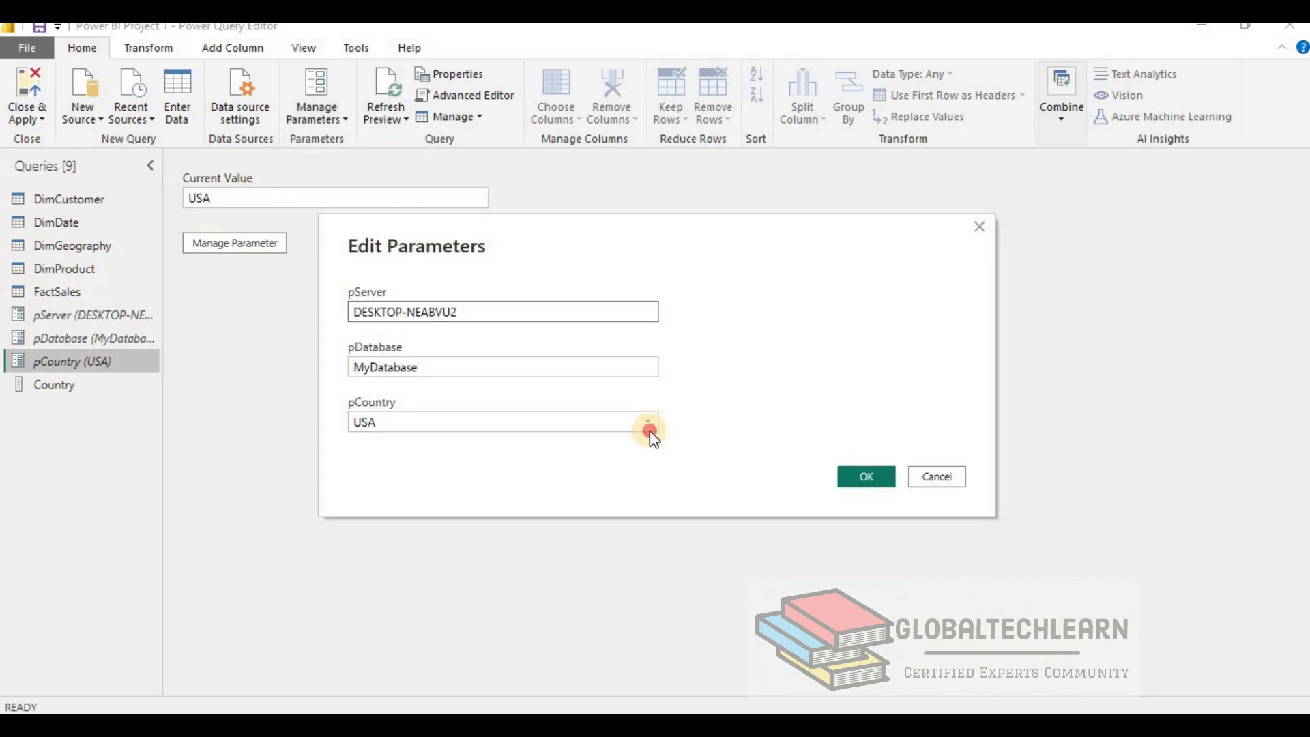
left_click(648, 426)
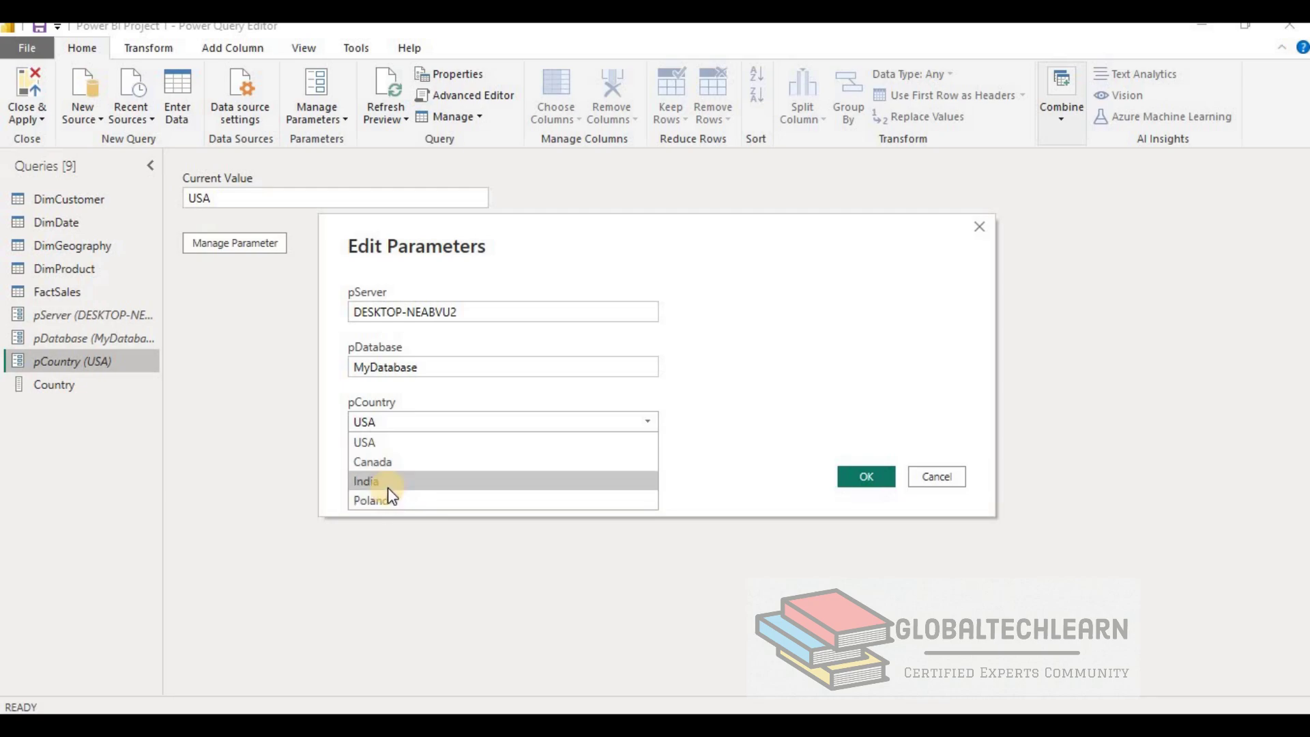
left_click(388, 487)
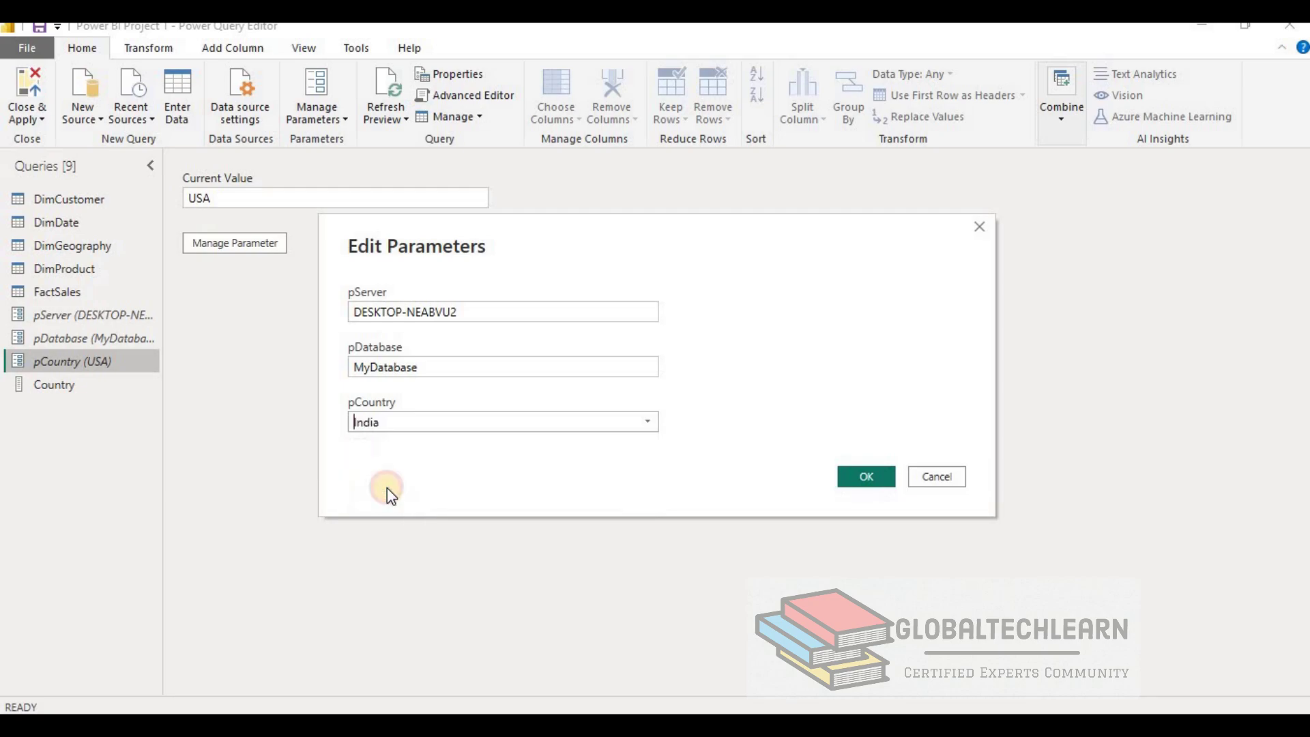
left_click(870, 473)
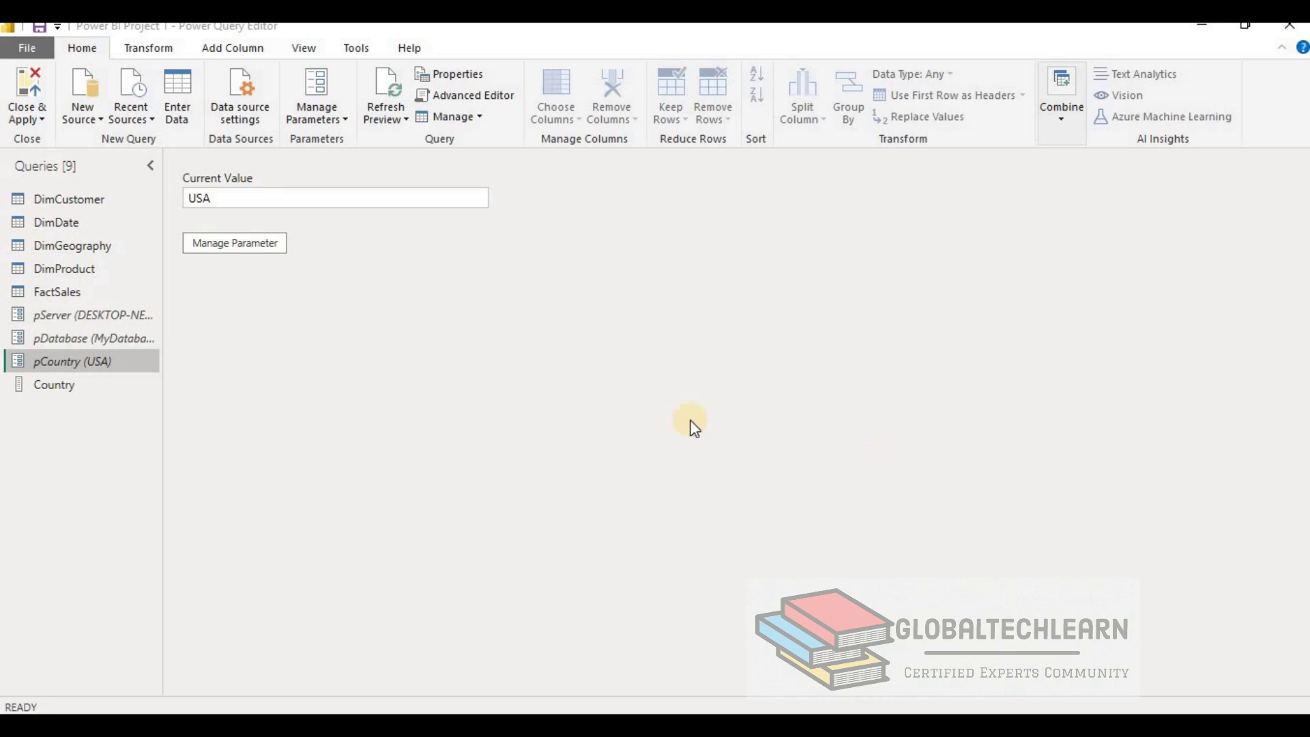
left_click(97, 248)
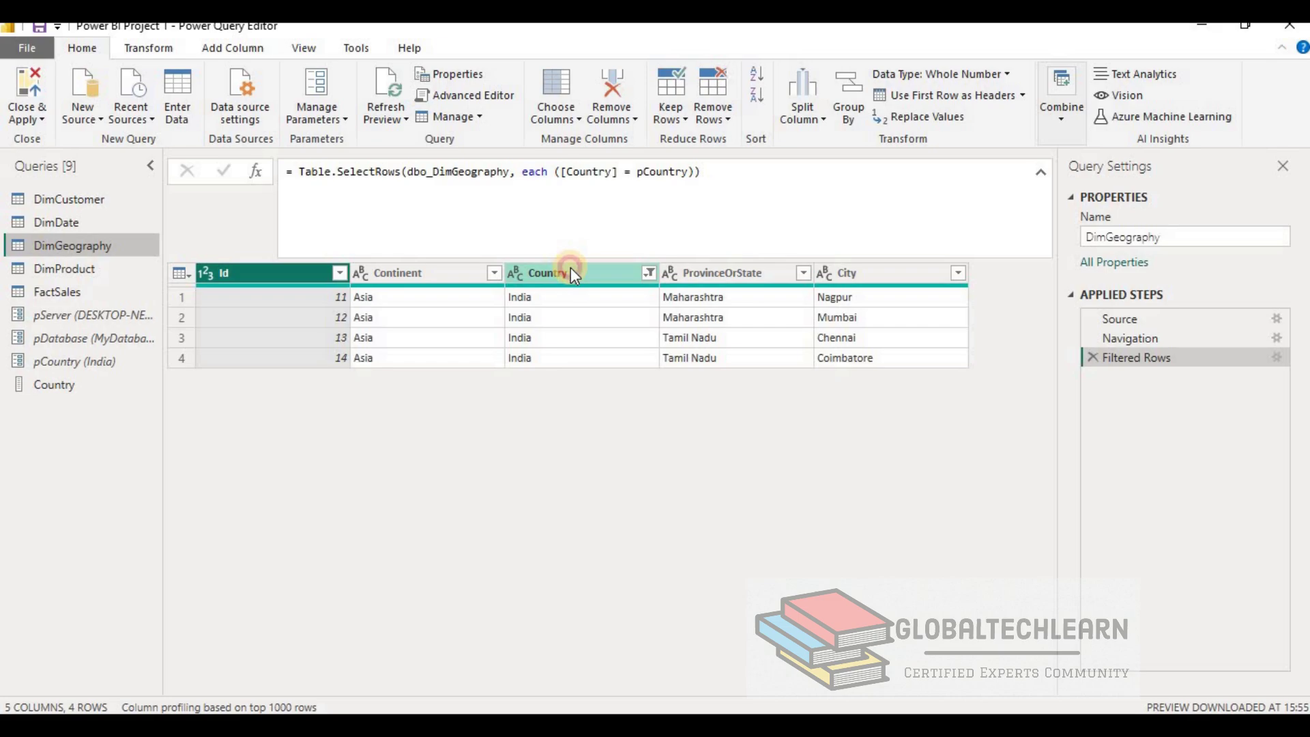
left_click(571, 271)
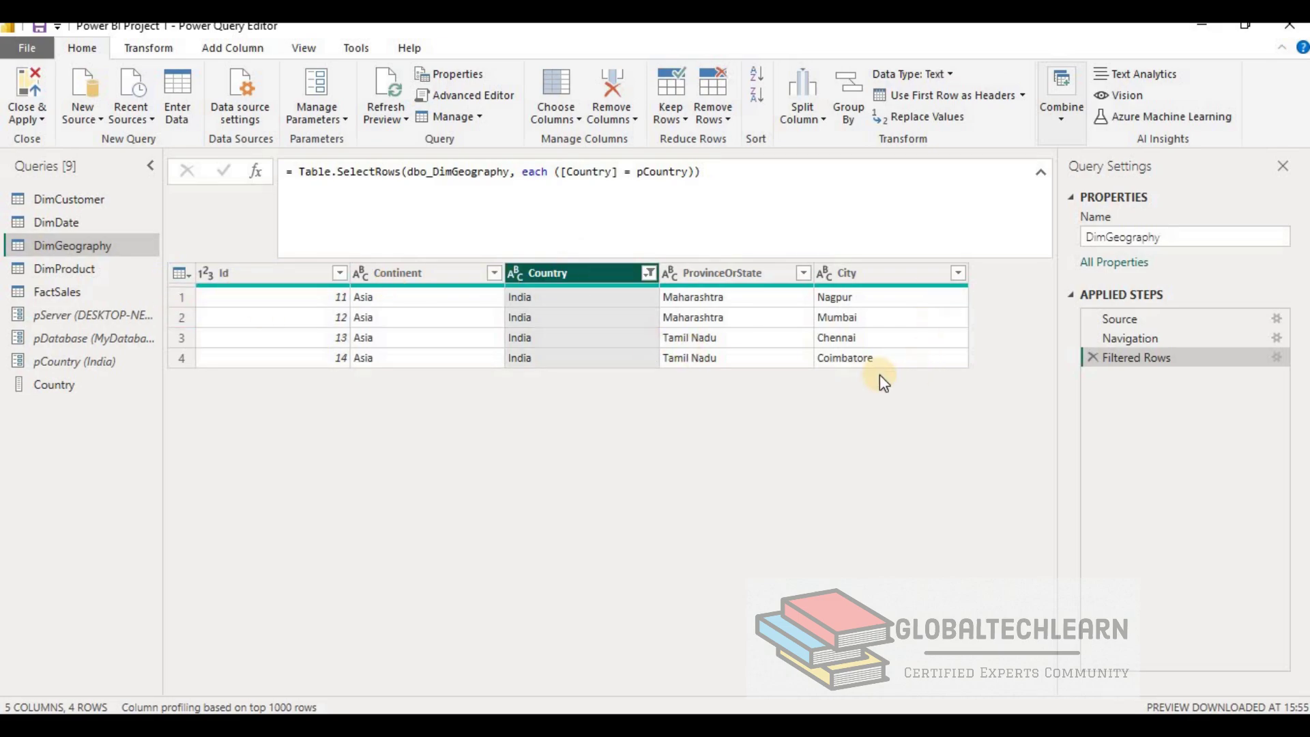